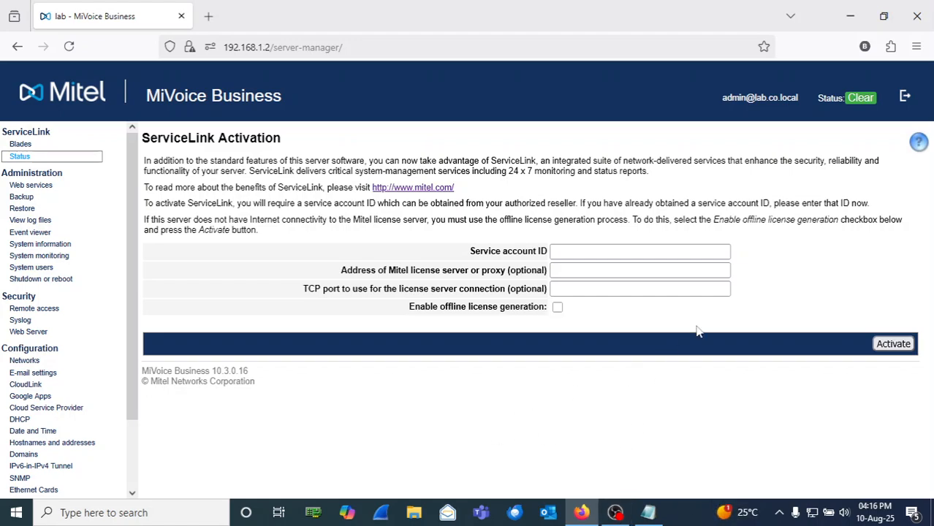
Step: Fill in the service account ID on the ServiceLink Activation form
left_click(560, 251)
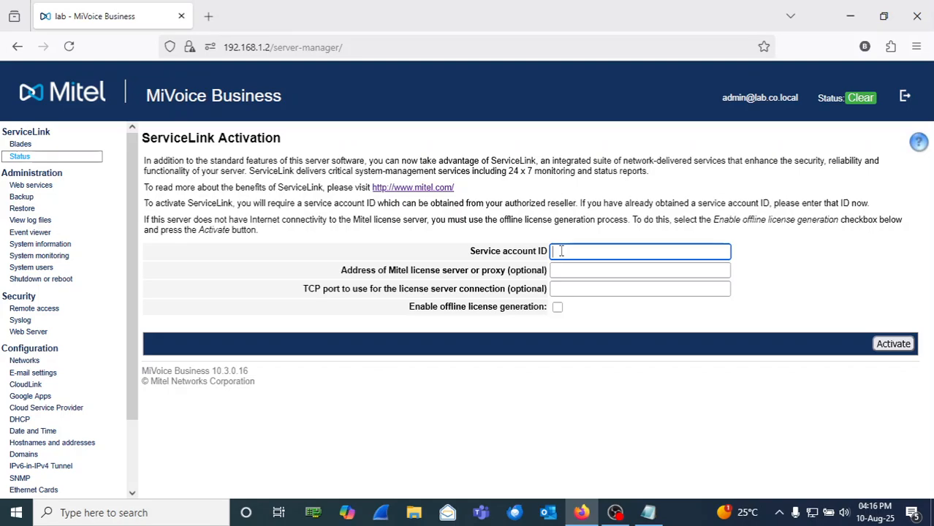
key("ctrl+v")
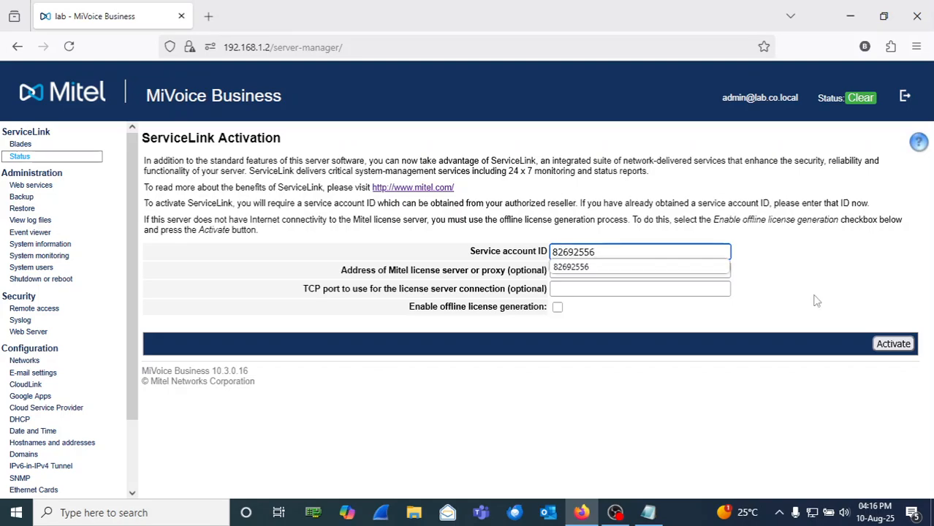
left_click(816, 301)
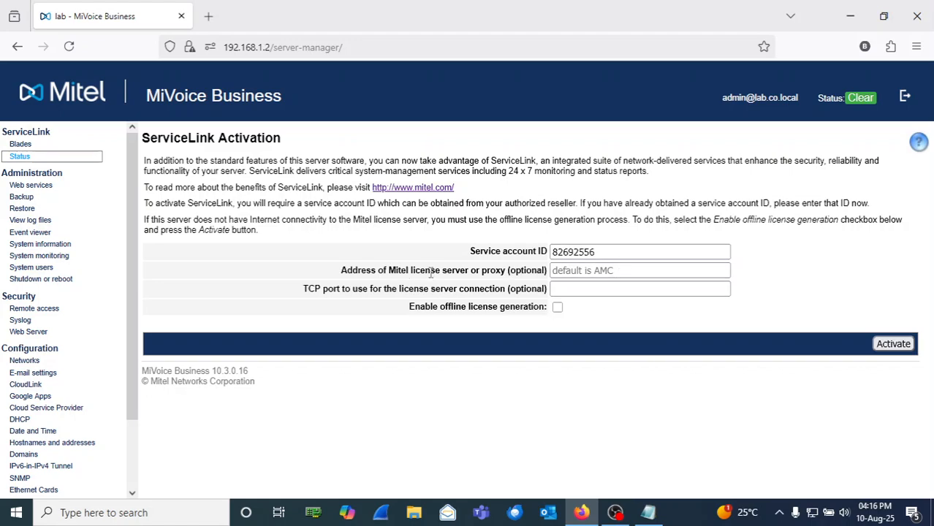
Step: Check the address suggestions for the optional license server or proxy field and open the help page for ServiceLink activation
left_click_drag(340, 270, 559, 275)
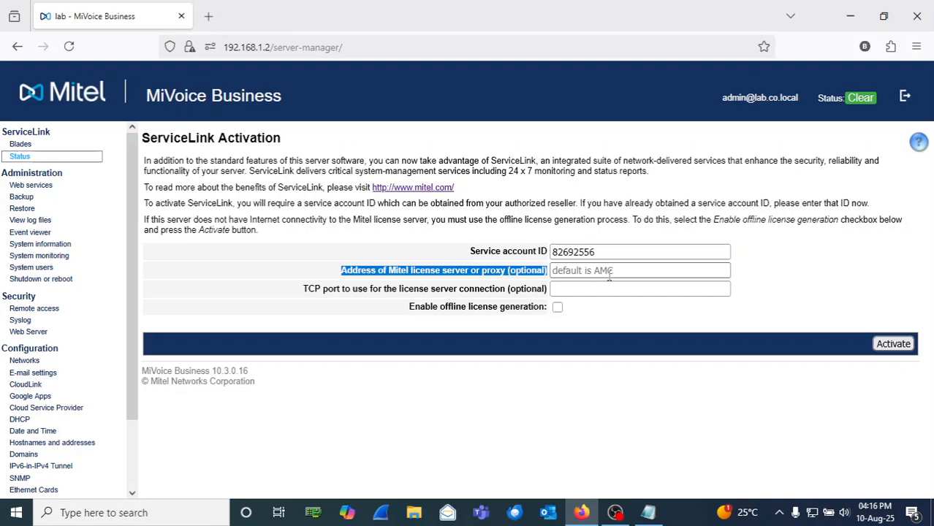
left_click(643, 272)
left_click(640, 271)
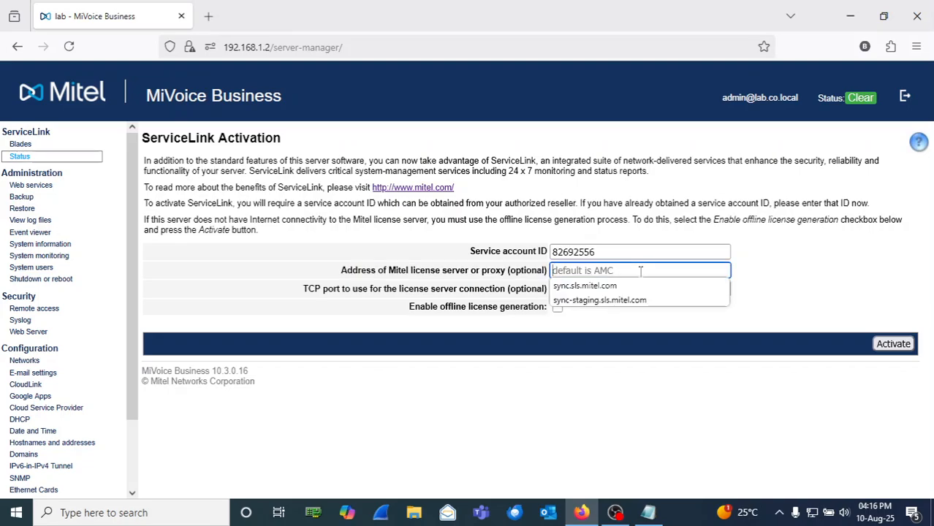
left_click(809, 288)
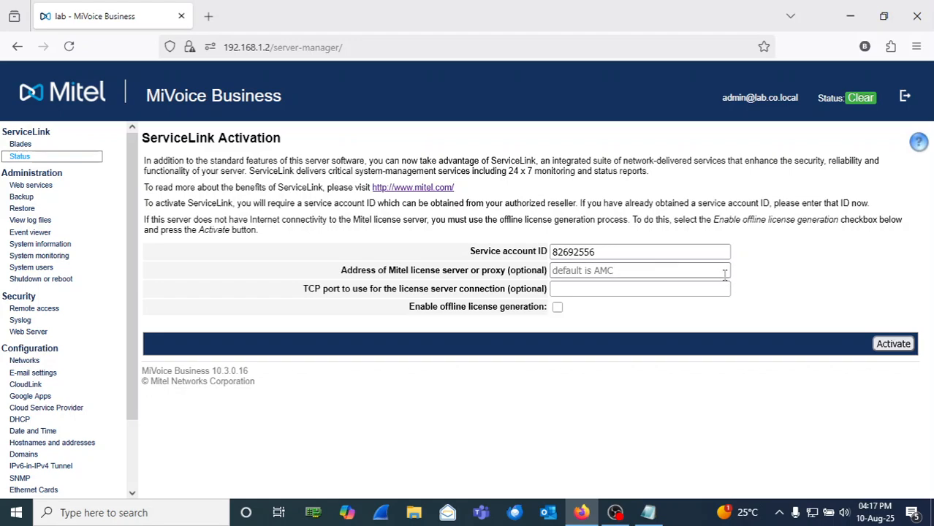
left_click(920, 144)
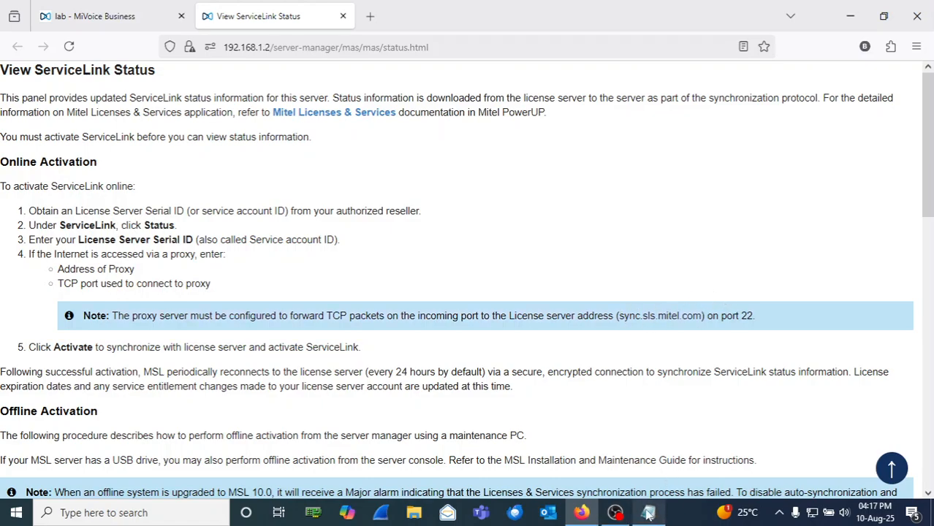
Step: Open a blank Notepad document in a small window just below the help page's proxy server note
left_click(176, 519)
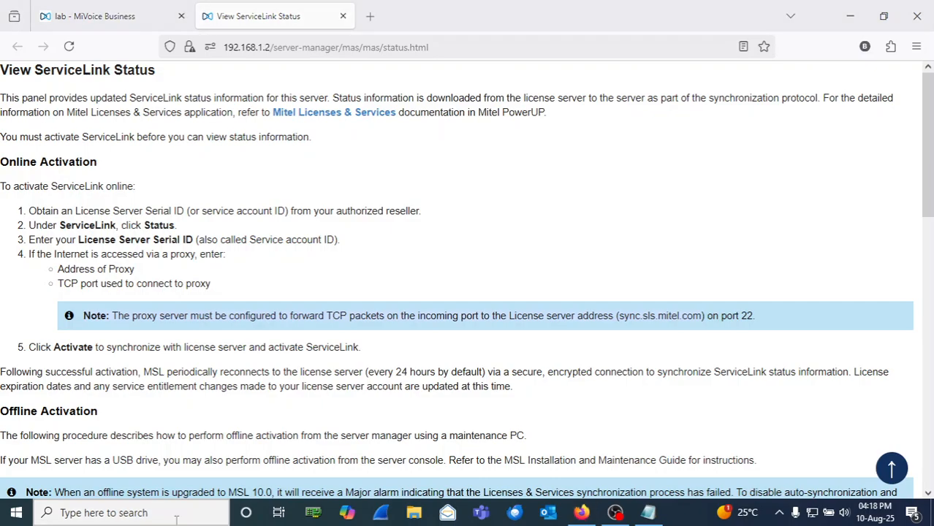
type("notepad")
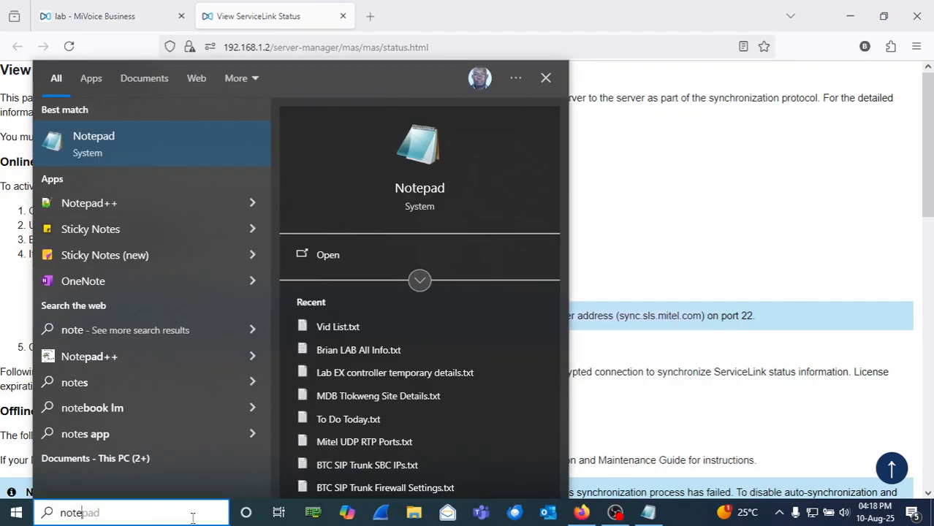
left_click(414, 162)
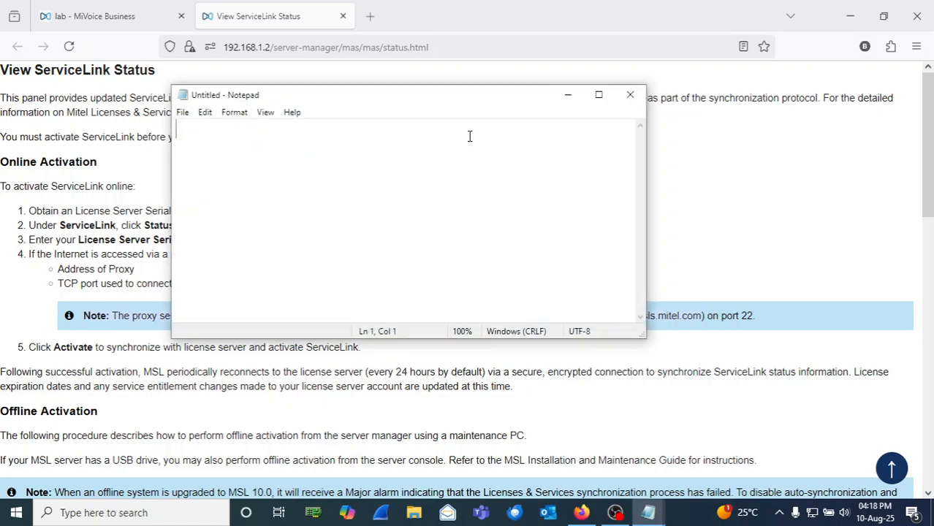
left_click_drag(433, 110, 542, 192)
left_click_drag(751, 415, 546, 311)
left_click_drag(443, 189, 704, 351)
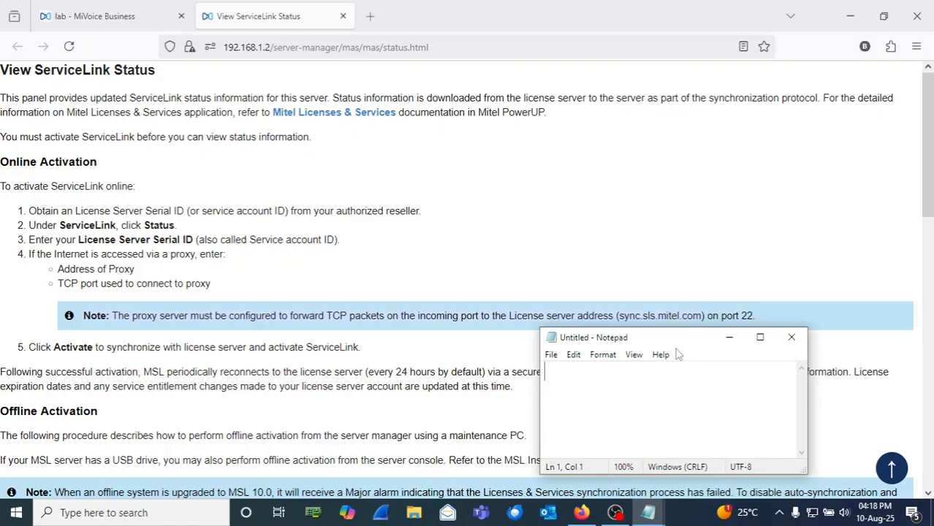
Step: Write the license server address sync.sls.mitel.com in the blank note and copy it
type("sy")
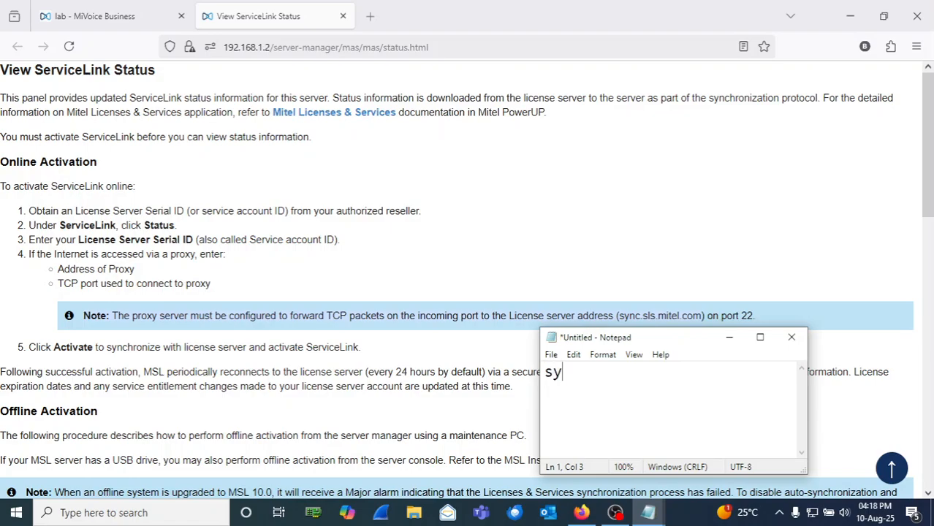
type("nc.sls.mitel")
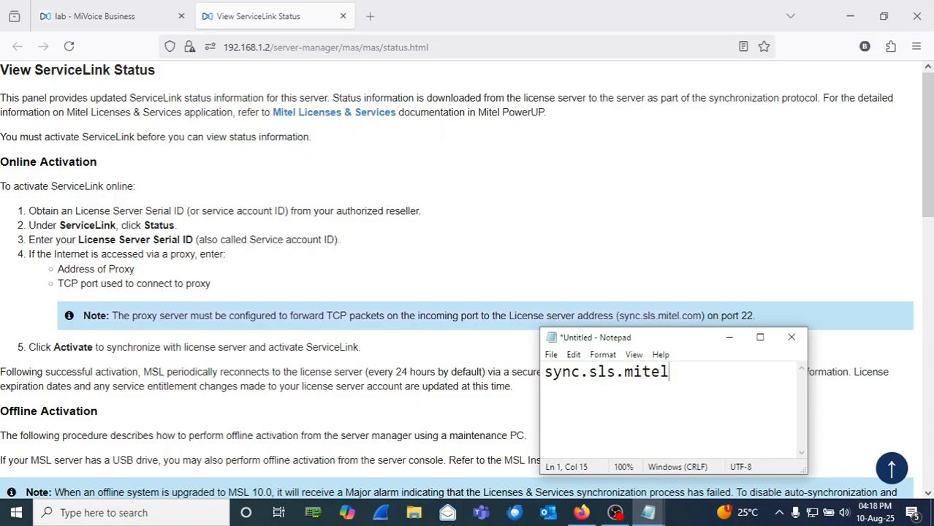
type(".com")
left_click_drag(705, 373, 546, 374)
right_click(546, 374)
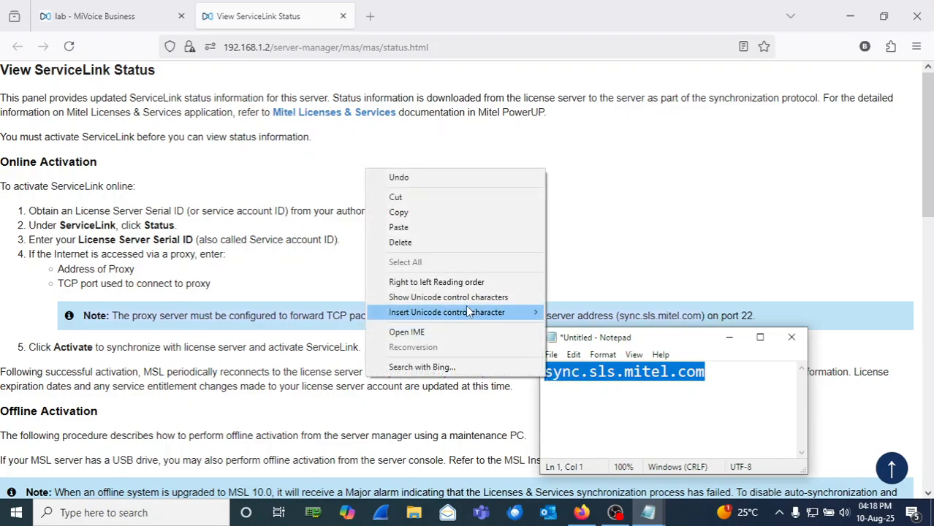
left_click(417, 212)
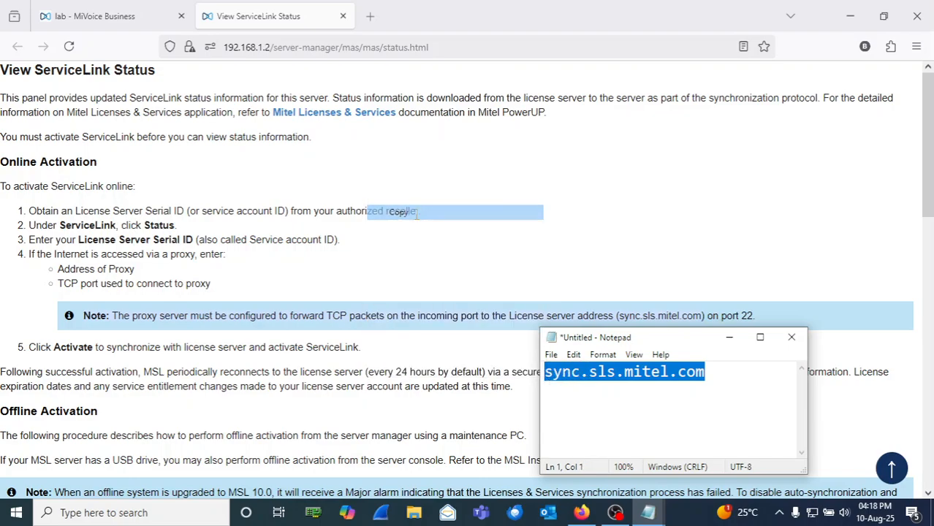
Step: Set the Mitel license server address to sync.sls.mitel.com on the activation form and activate ServiceLink
left_click(113, 18)
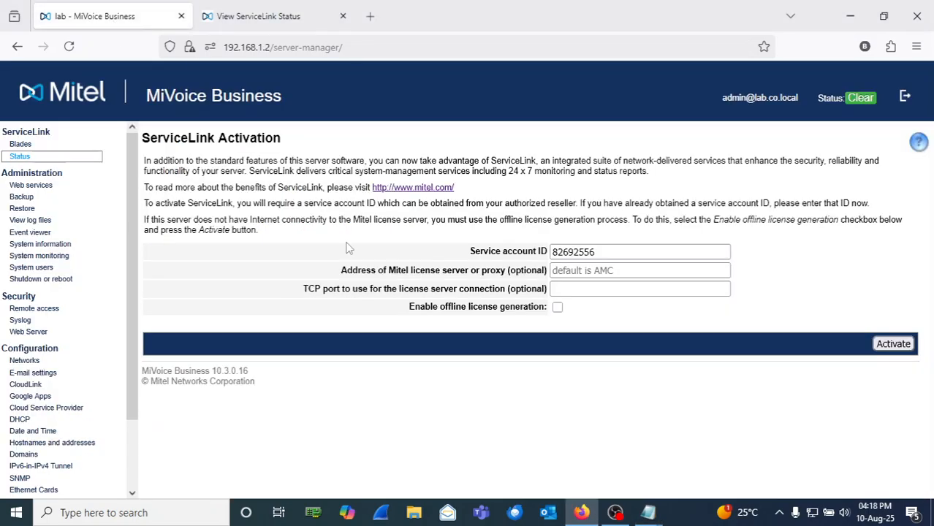
left_click(592, 270)
key("ctrl+v")
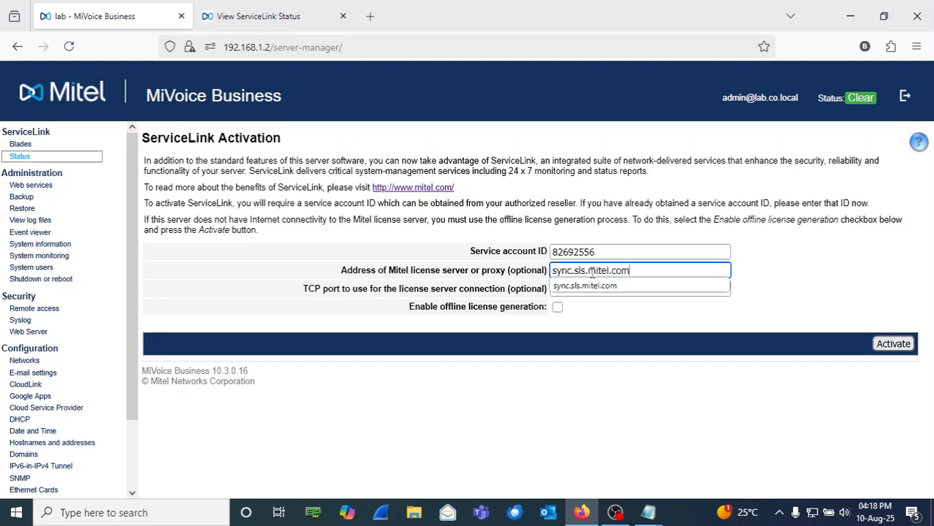
left_click(837, 292)
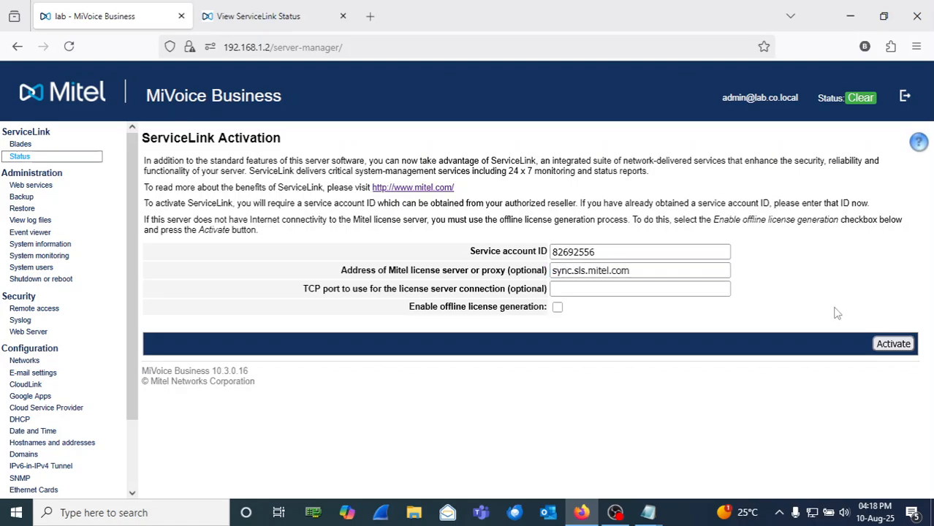
left_click(893, 344)
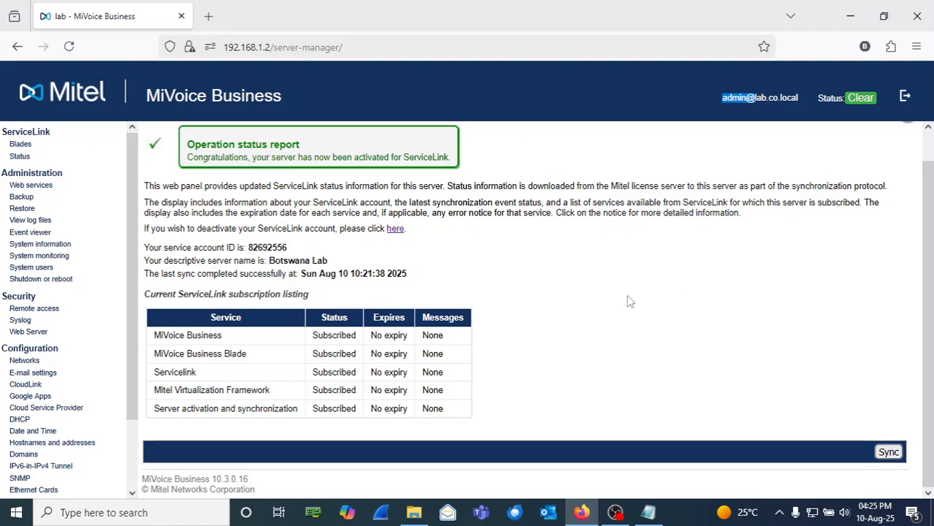
Step: Deactivate the server's ServiceLink account
left_click(395, 229)
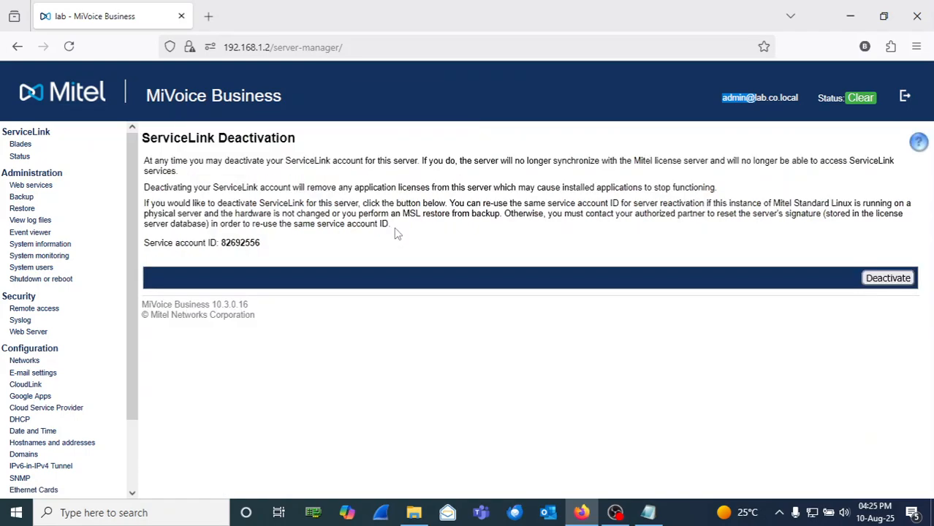
left_click(885, 277)
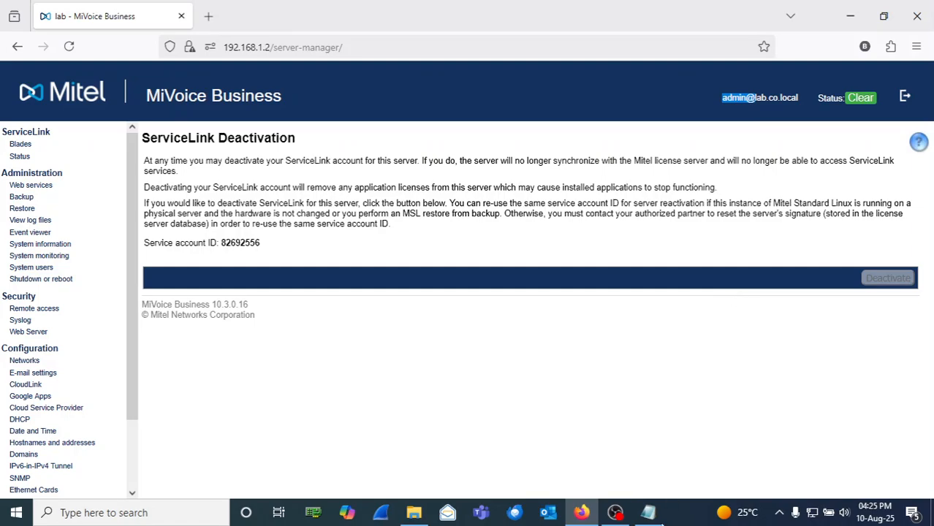
Step: Switch to the Notepad list of license server addresses and separate its three entries with blank lines
left_click(648, 513)
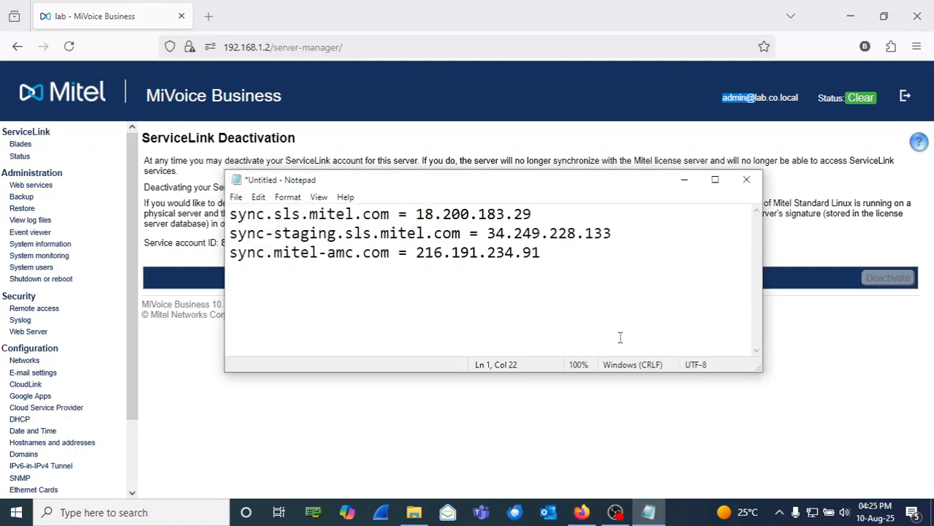
left_click(585, 299)
left_click(229, 233)
key("Return")
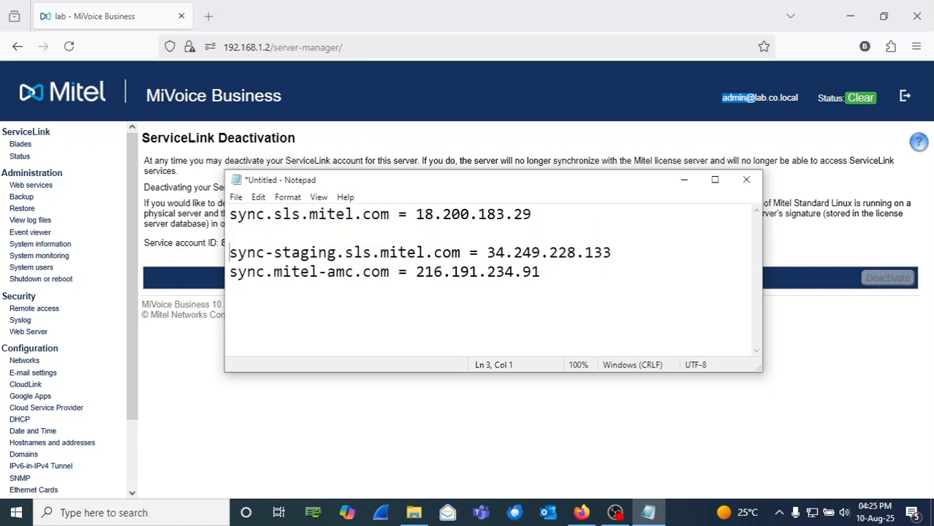
key("Return")
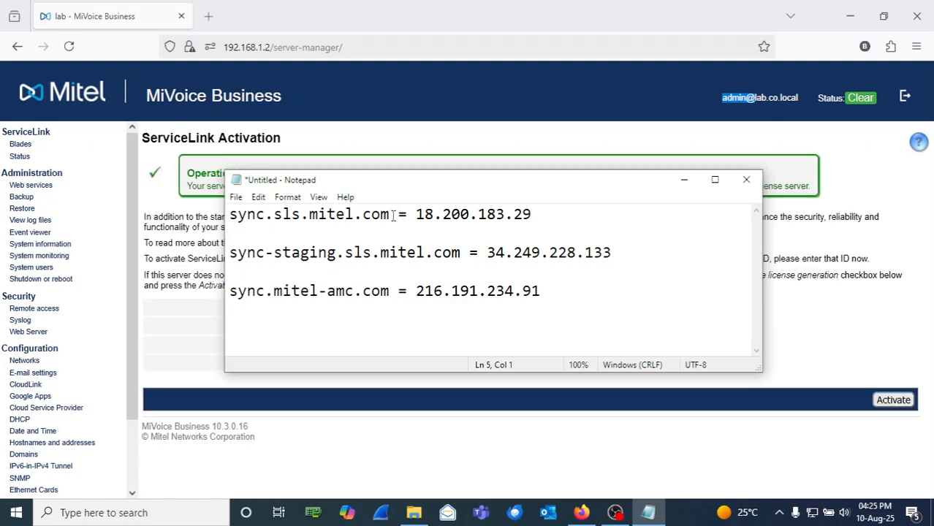
Step: Compare the sync.sls.mitel.com entry in the notes with the license server address field on the activation form
left_click_drag(389, 214, 231, 214)
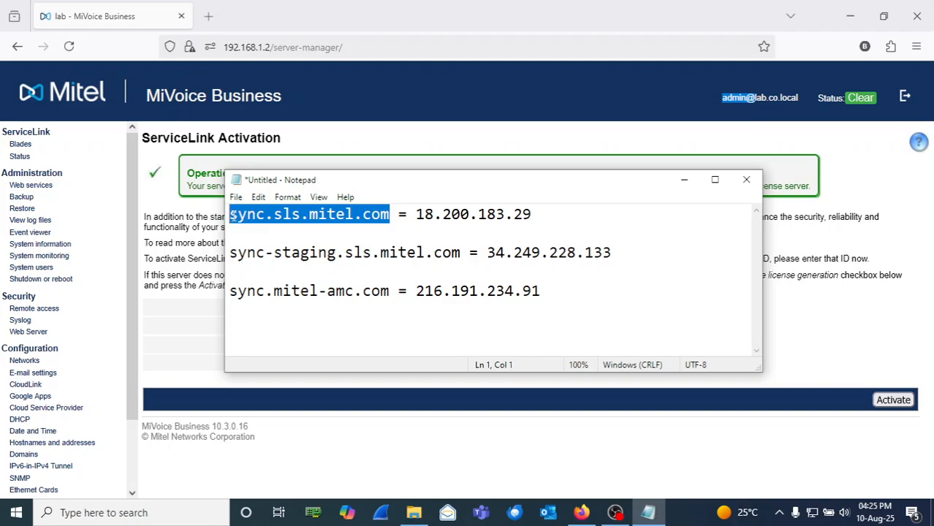
left_click(841, 348)
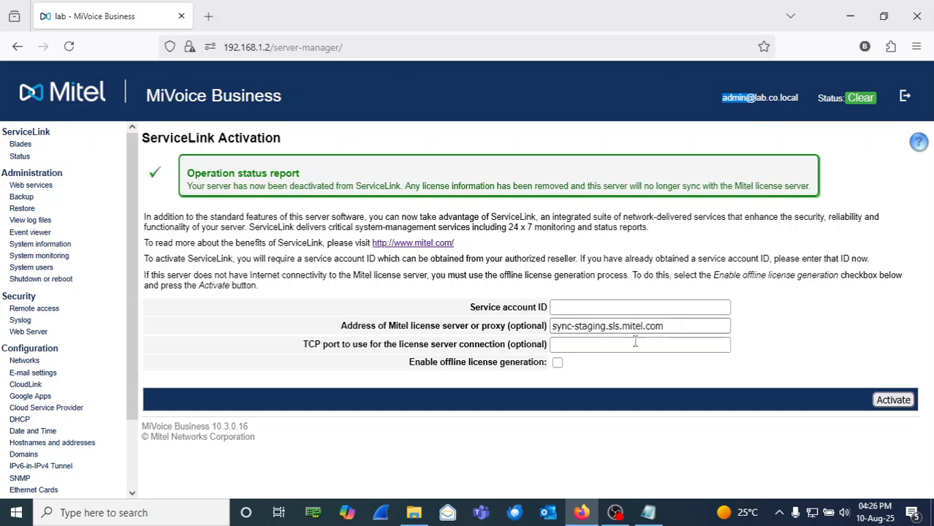
left_click(596, 308)
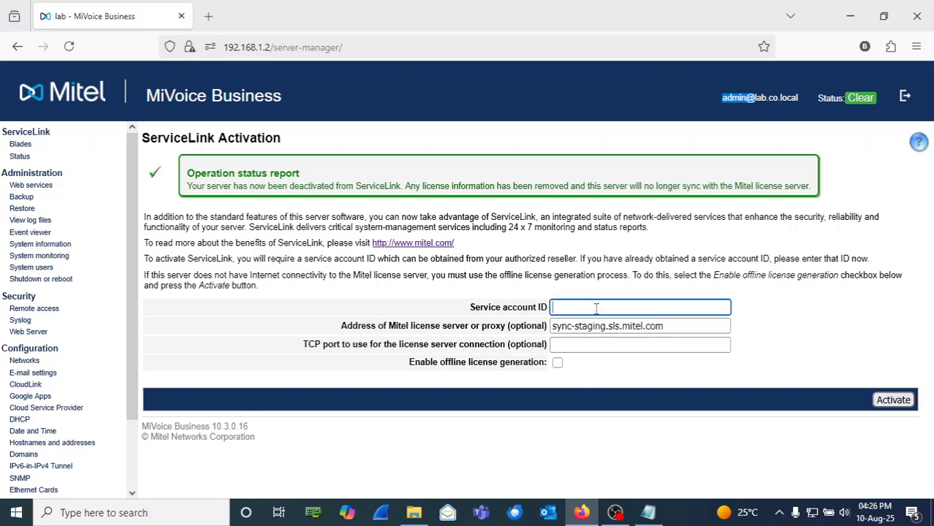
left_click(704, 330)
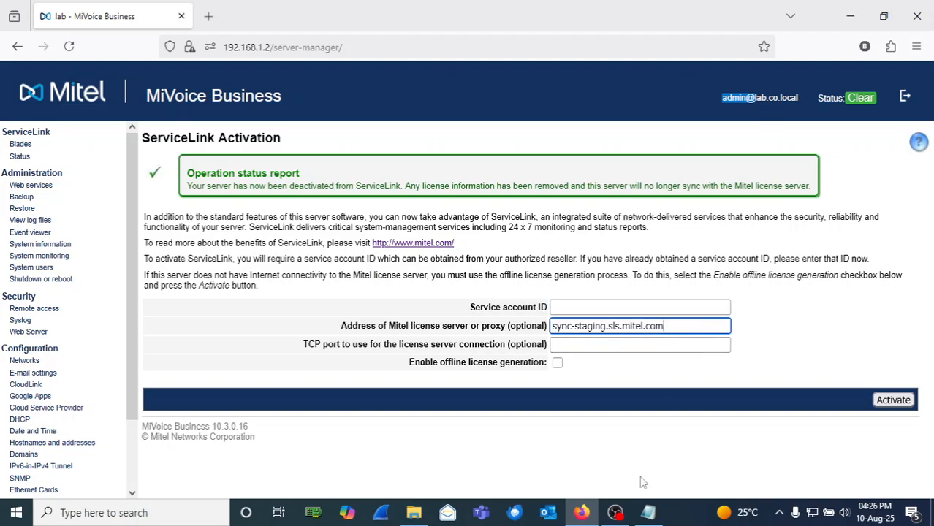
left_click(648, 512)
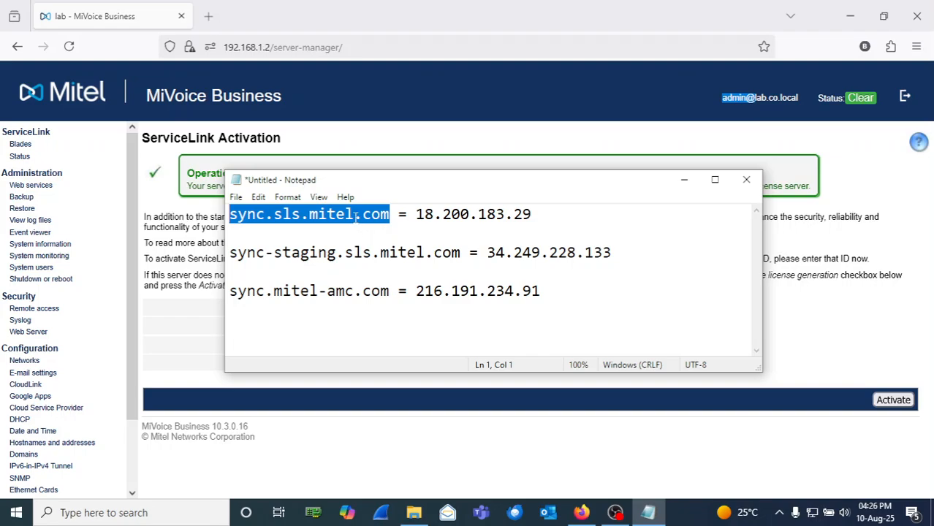
left_click(817, 354)
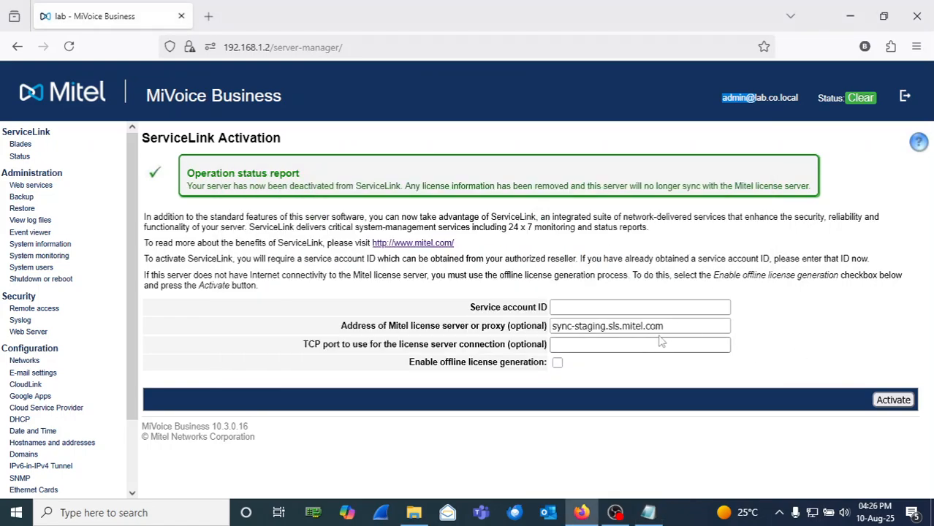
Step: Compare the license server address on the activation form with the sync-staging.sls.mitel.com entry in the Notepad list
left_click_drag(677, 323, 491, 313)
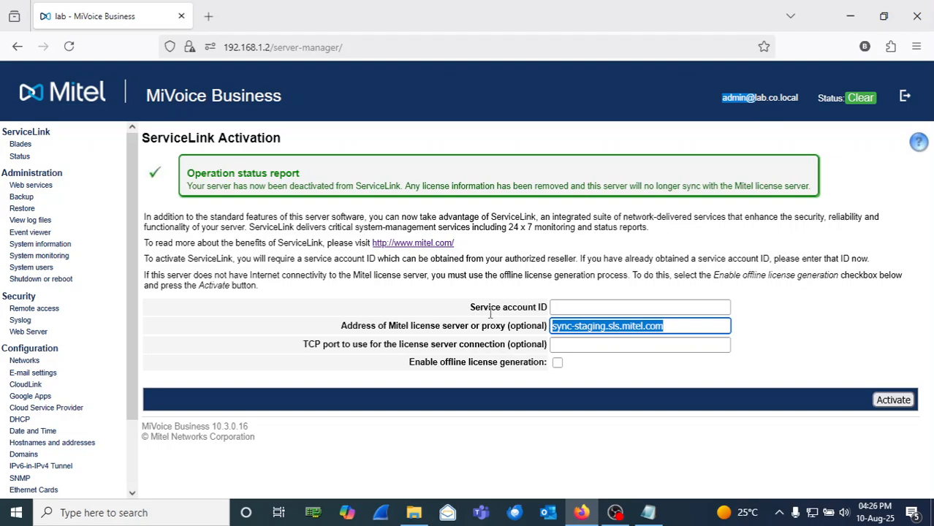
left_click(648, 512)
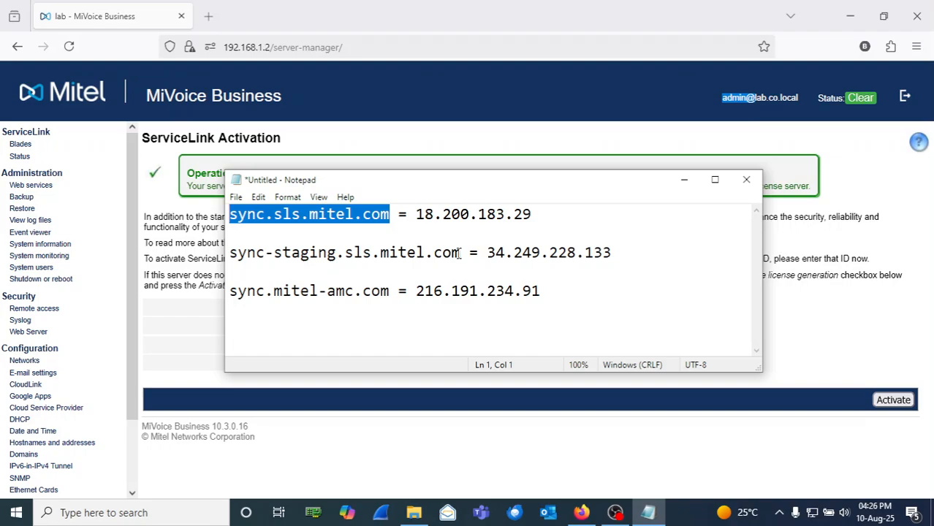
left_click_drag(452, 254, 229, 254)
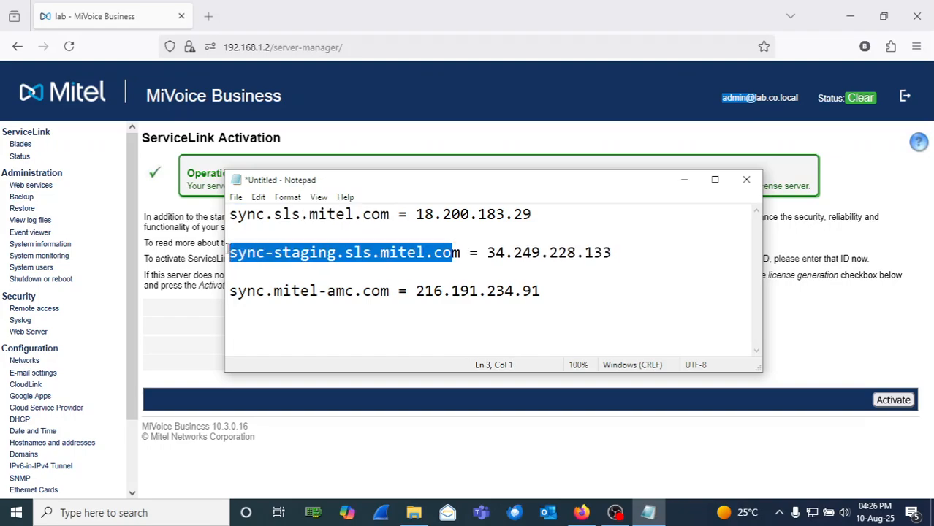
left_click(690, 278)
left_click(798, 327)
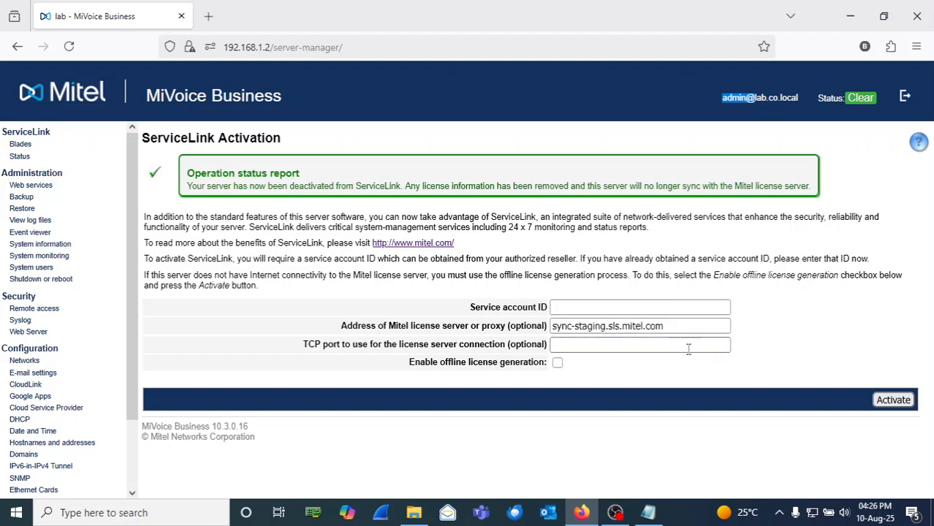
Step: Return to the Notepad list and highlight the sync.mitel-amc.com host name
left_click(647, 512)
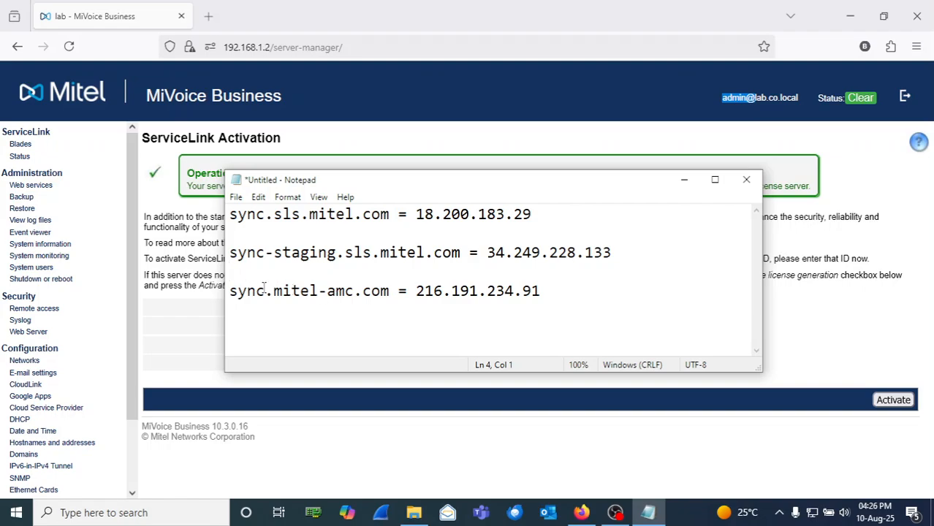
left_click(389, 290)
left_click_drag(389, 291, 232, 291)
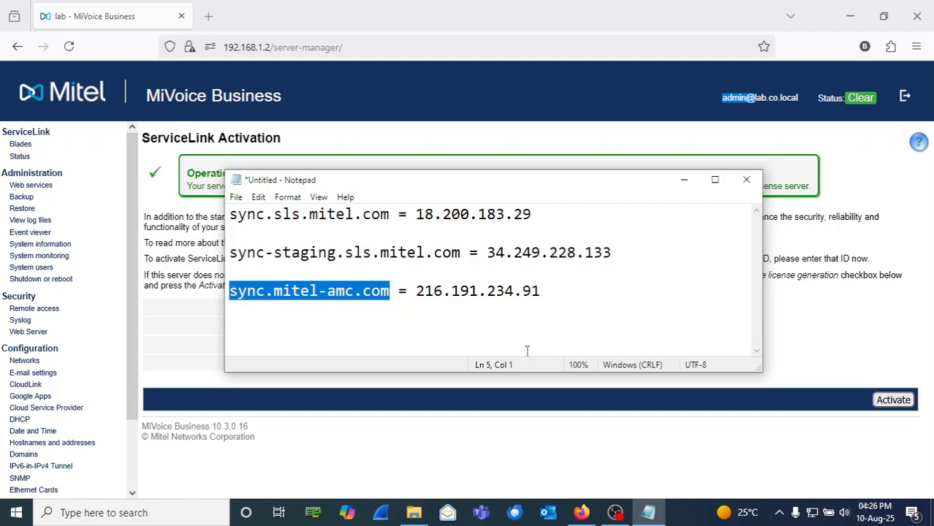
Step: Switch back to the browser and clear the Mitel license server address on the activation form
left_click(789, 329)
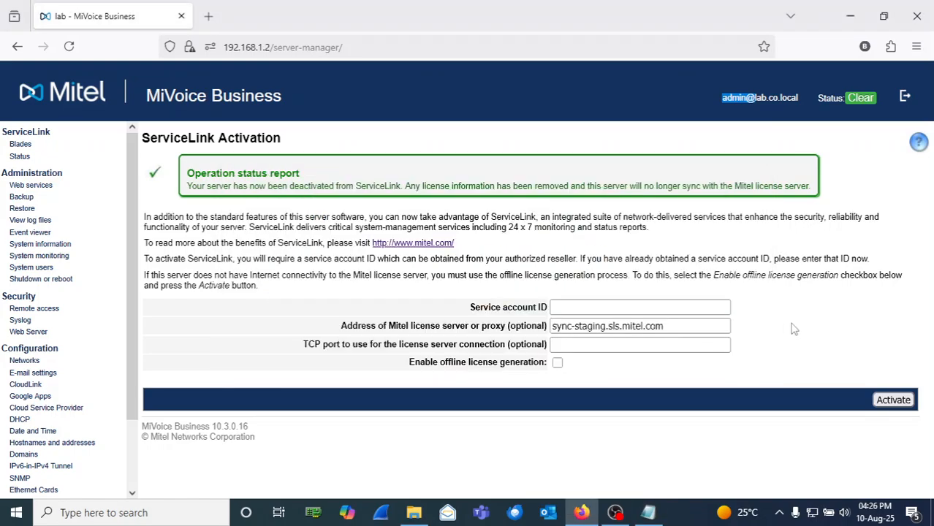
left_click_drag(671, 326, 467, 320)
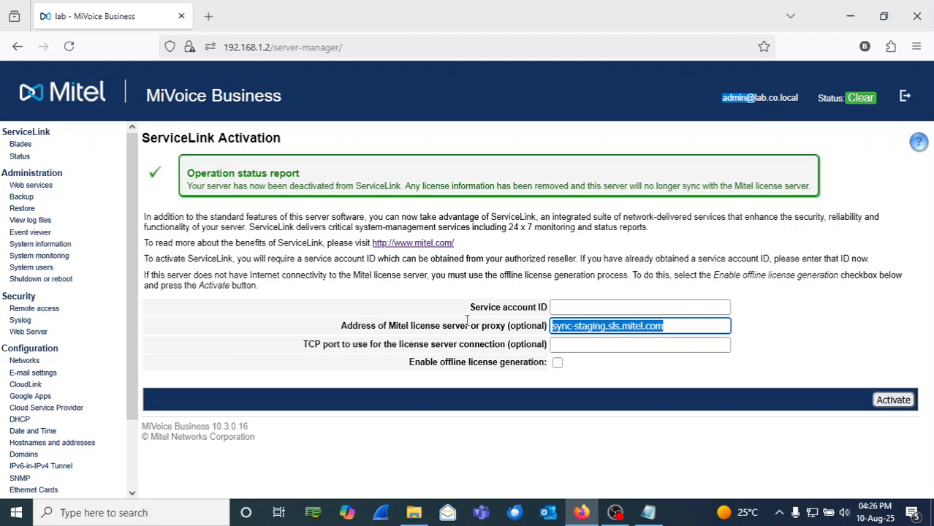
key("BackSpace")
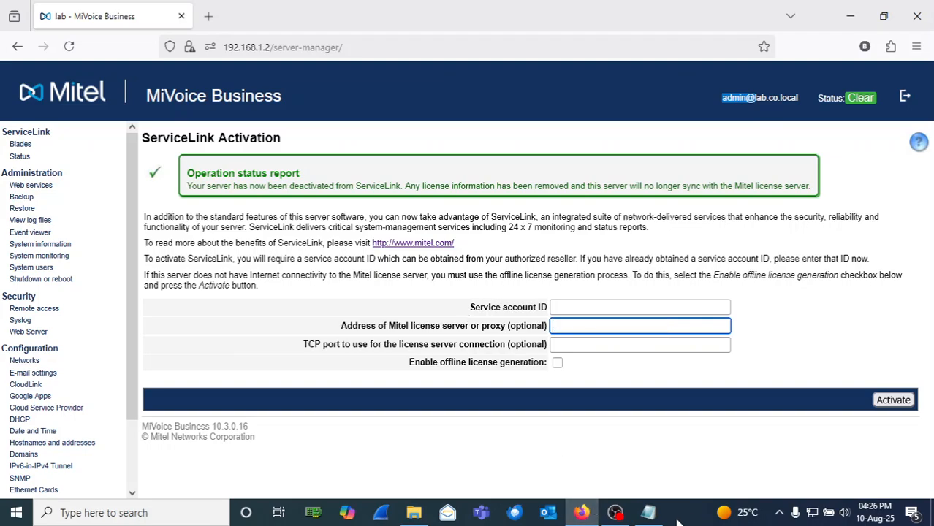
Step: Add the note "default is AMC" to the end of the sync.mitel-amc.com line in Notepad and highlight that host name
left_click(648, 512)
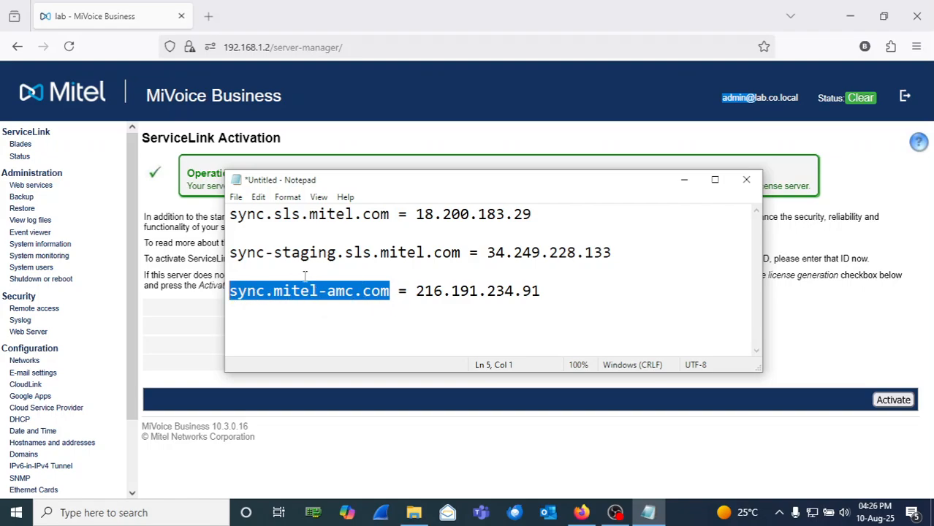
left_click(601, 298)
type("d")
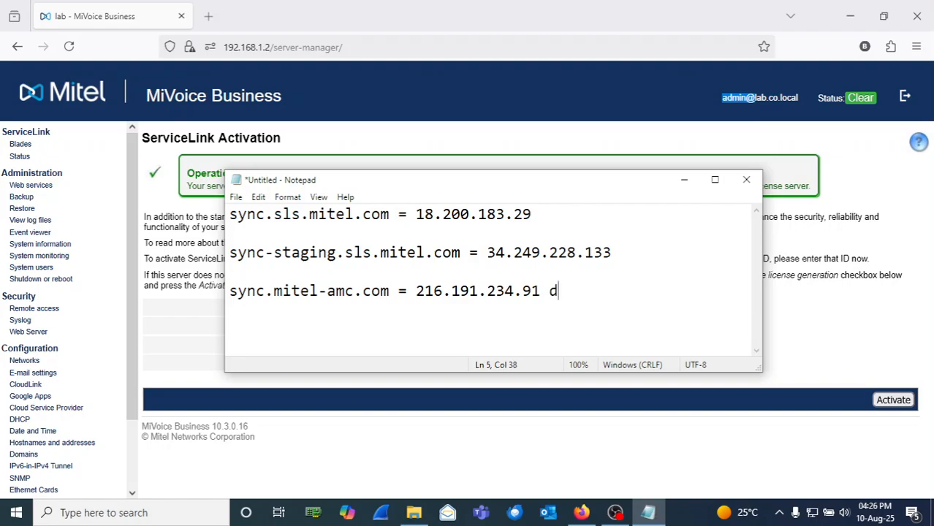
type("efal")
key("BackSpace")
type("ult ")
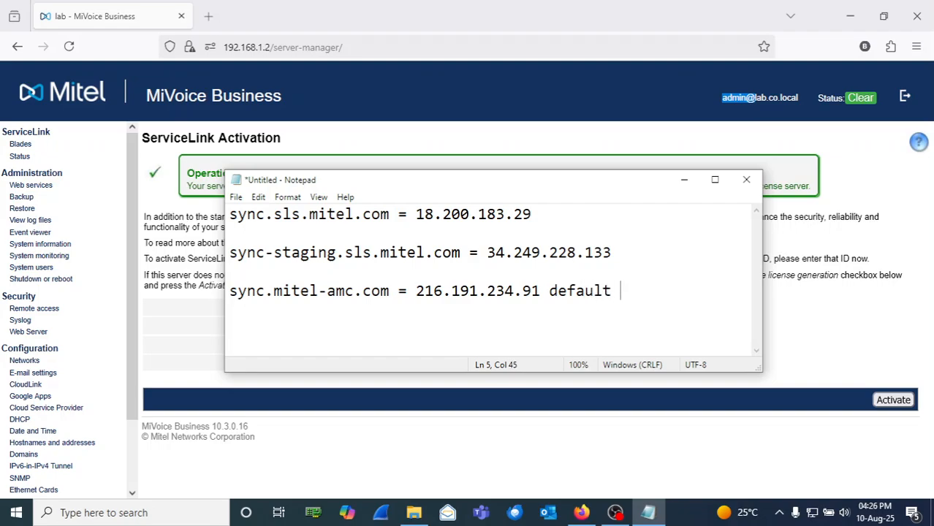
type("is AMC")
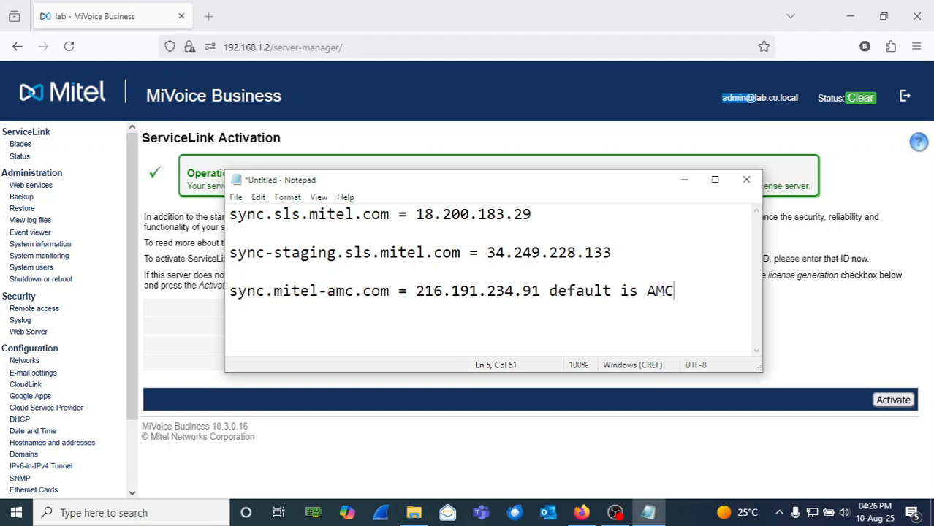
left_click(389, 294)
left_click_drag(379, 294, 230, 292)
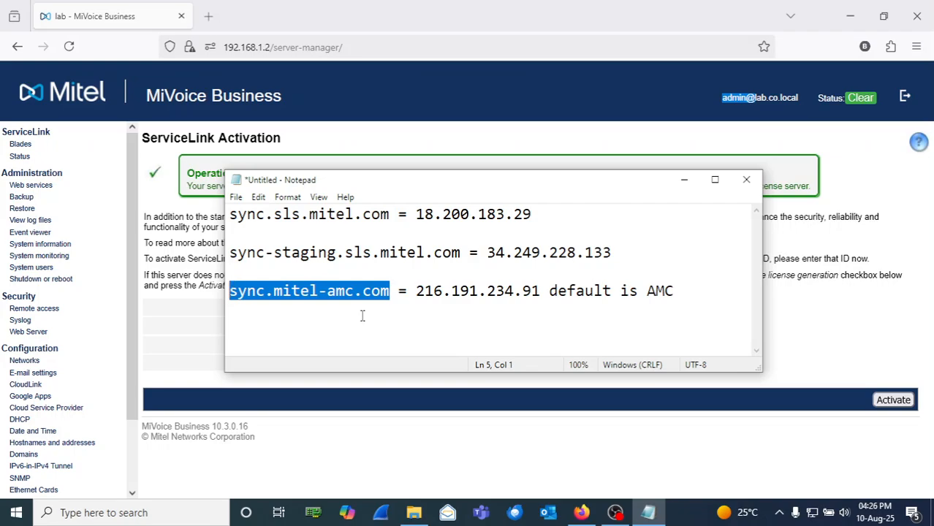
Step: Set the Mitel license server address on the browser's activation form to the remembered entry sync.sls.mitel.com
left_click(689, 325)
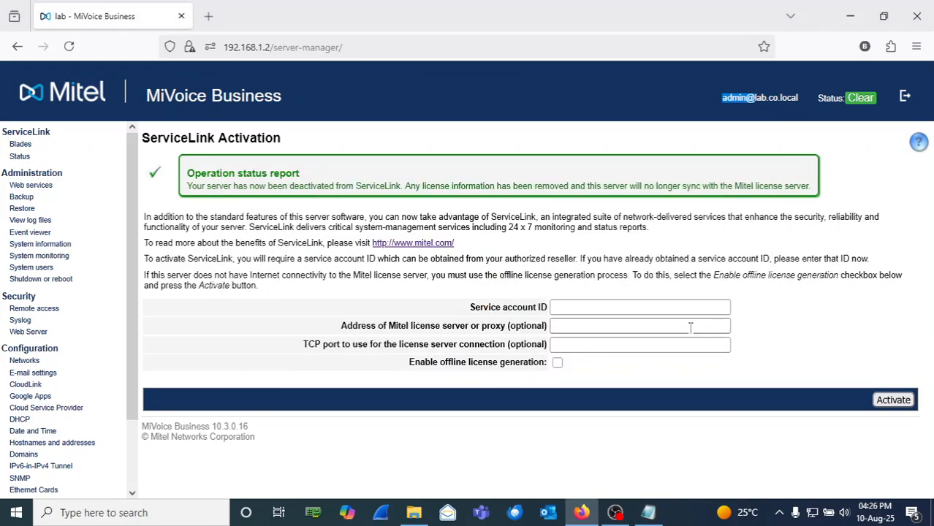
left_click(642, 329)
left_click(600, 343)
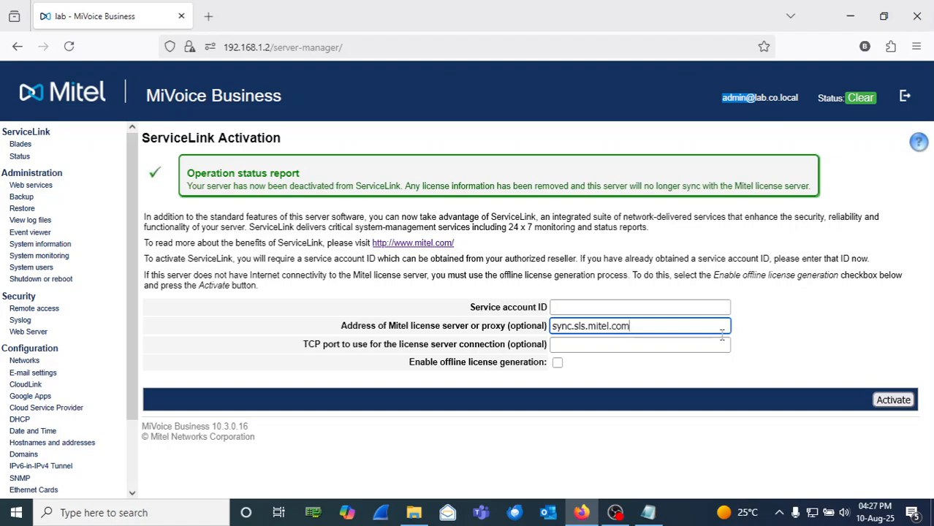
left_click(640, 329)
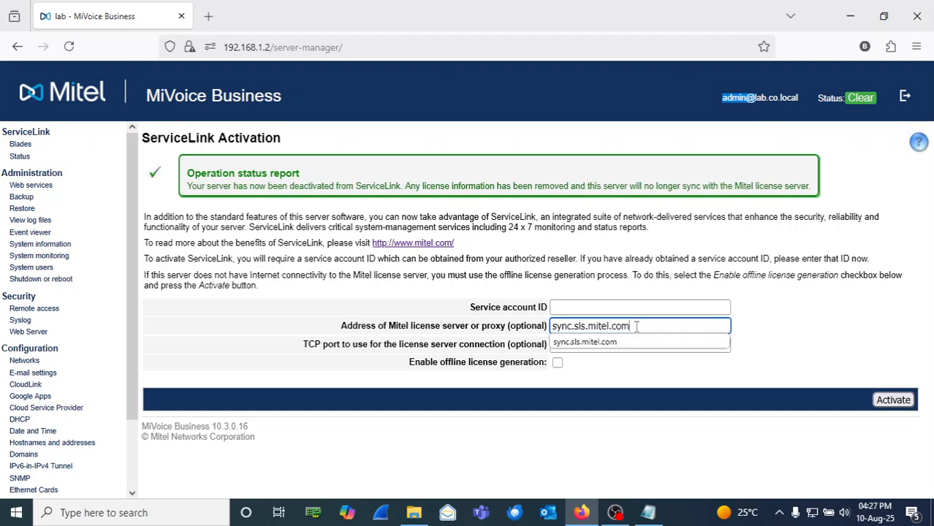
left_click(636, 326)
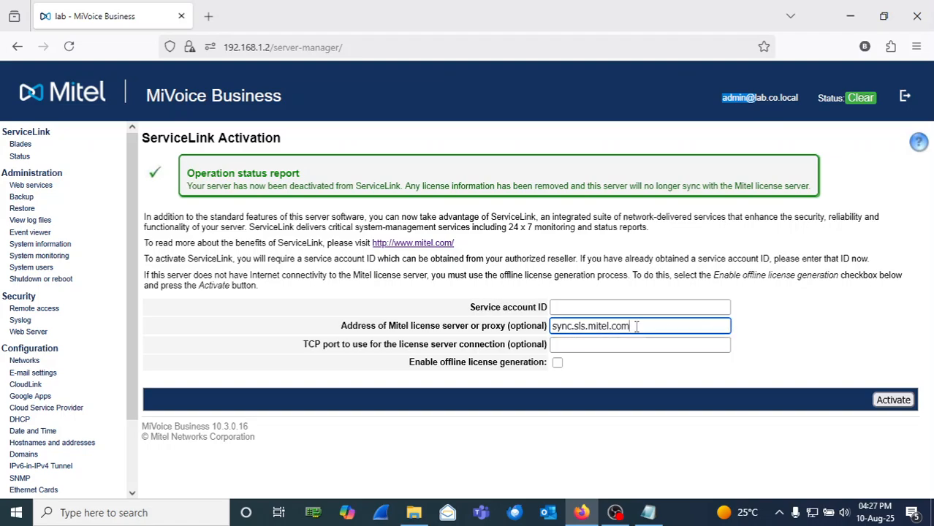
left_click(605, 324)
left_click(606, 325)
triple_click(643, 325)
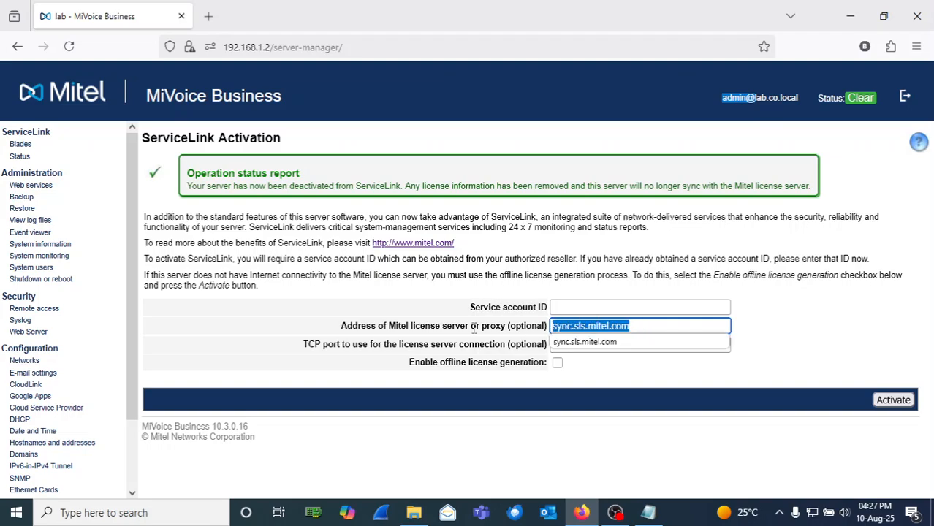
Step: Copy the IP address 34.249.228.133 from the Notepad list and replace the form's Mitel license server address with it
left_click(648, 512)
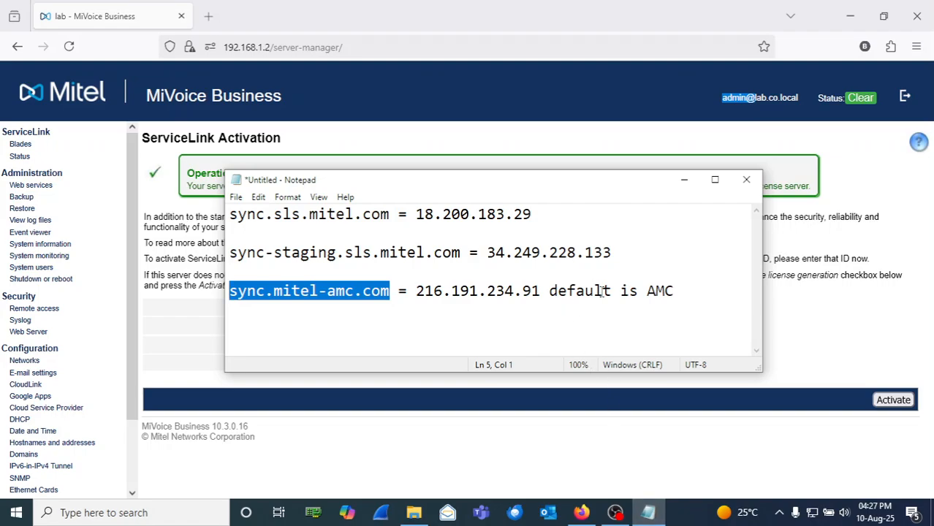
left_click_drag(612, 253, 489, 254)
right_click(489, 254)
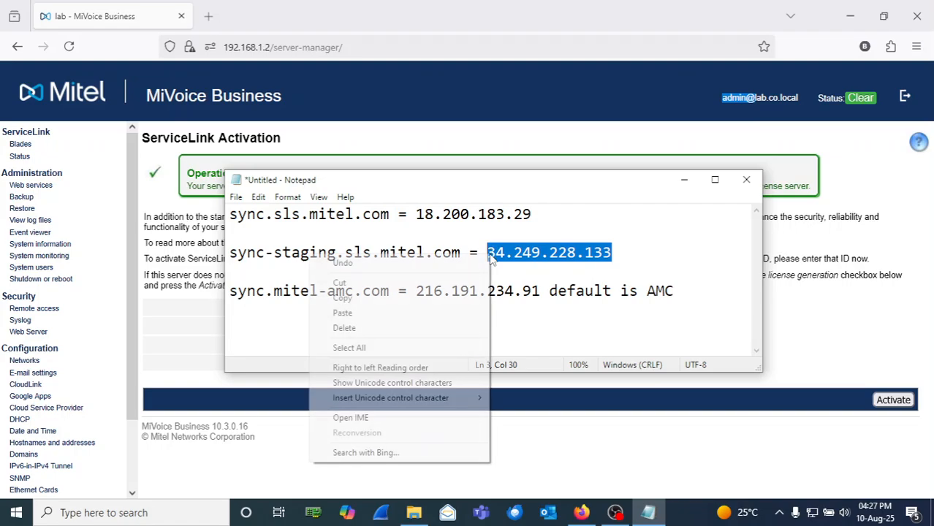
left_click(336, 298)
left_click(840, 341)
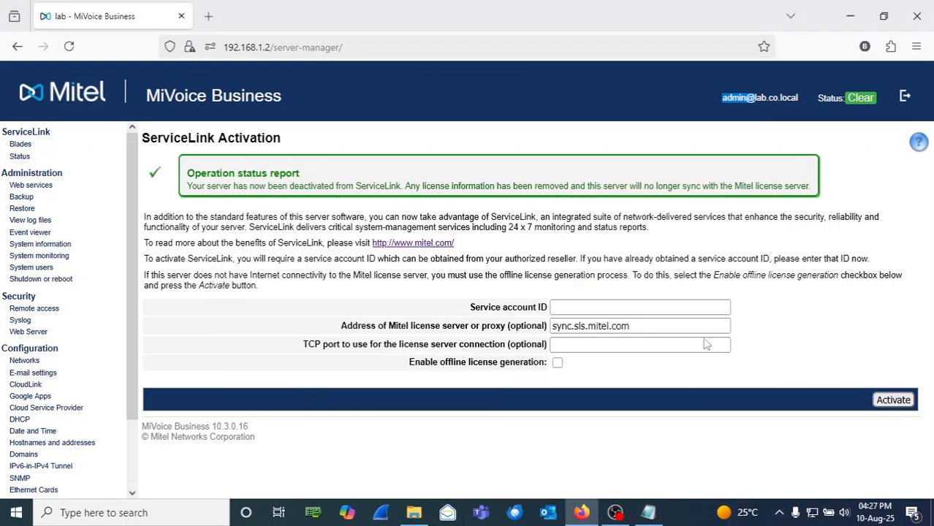
left_click(641, 327)
key("BackSpace")
key("BackSpace")
key("BackSpace")
key("BackSpace")
key("BackSpace")
key("BackSpace")
key("BackSpace")
key("BackSpace")
key("BackSpace")
key("BackSpace")
key("BackSpace")
key("BackSpace")
key("BackSpace")
key("BackSpace")
key("BackSpace")
key("BackSpace")
key("BackSpace")
key("BackSpace")
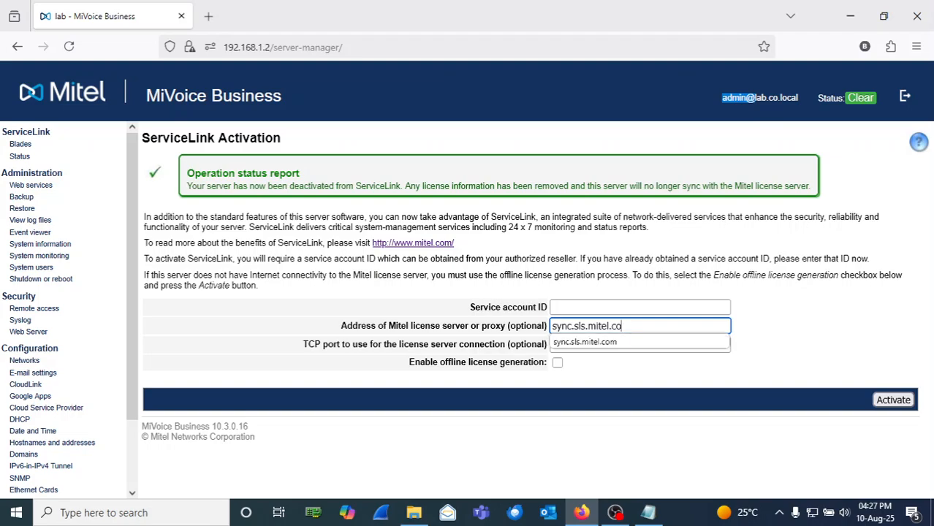
key("ctrl+v")
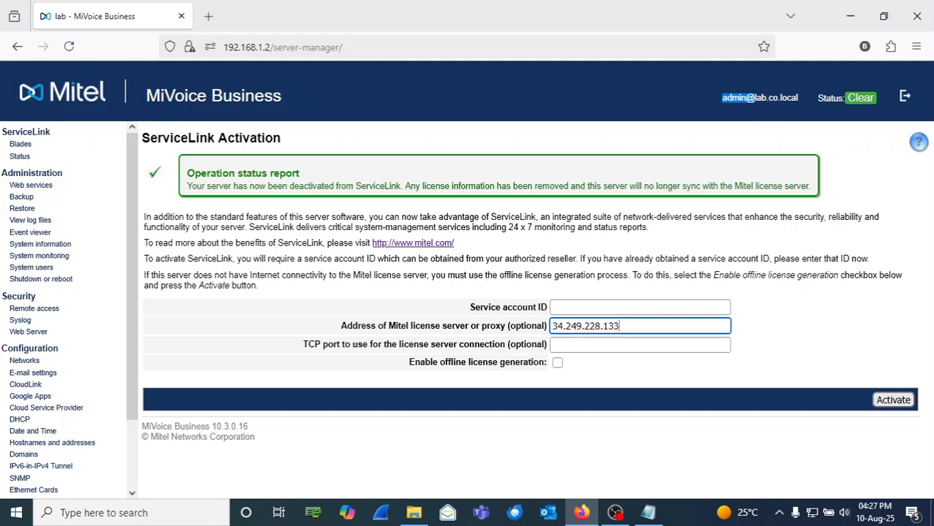
left_click(864, 330)
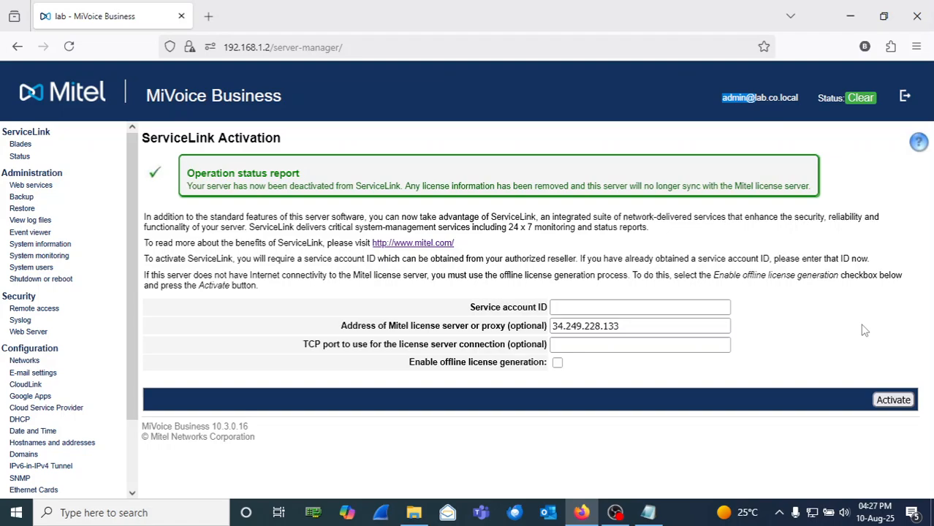
Step: Enter the service account ID on the ServiceLink activation form
left_click(665, 307)
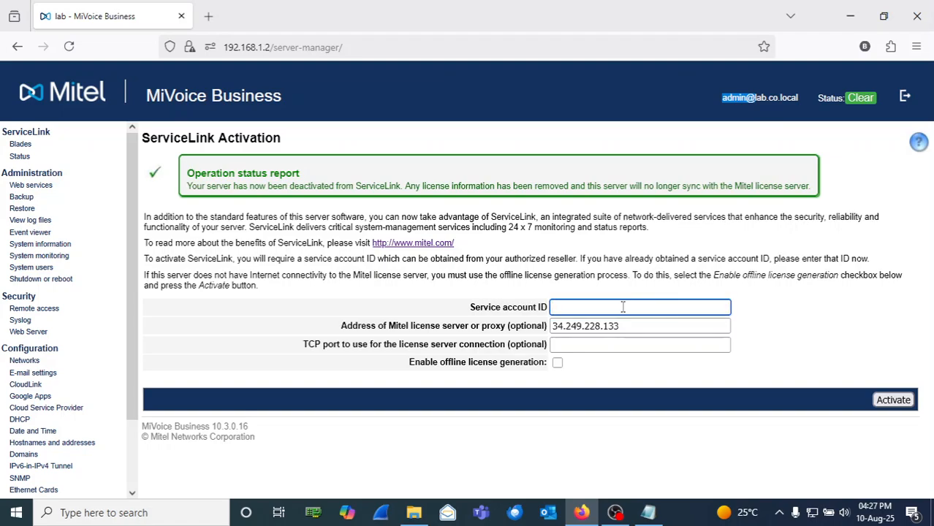
type("8")
left_click(629, 320)
Step: Open Command Prompt, narrow its window and move it over the middle of the activation page
left_click(160, 512)
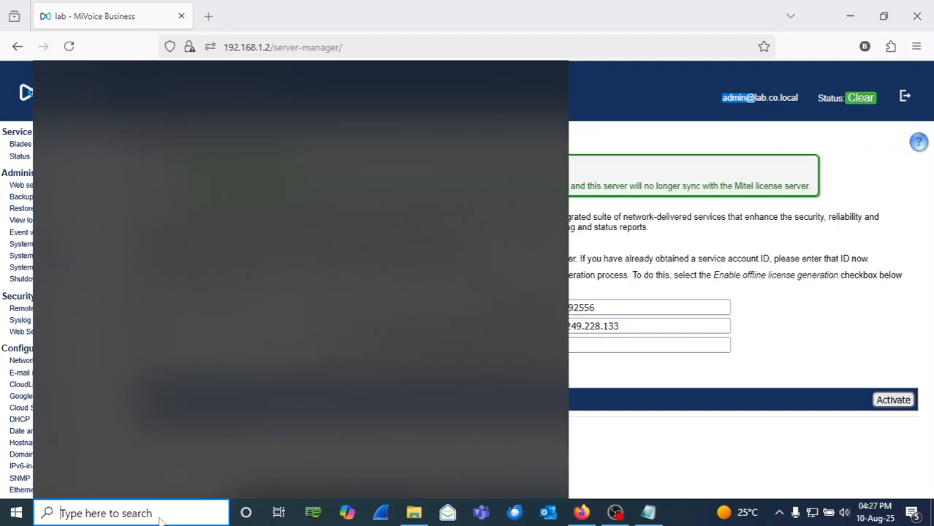
type("cmd")
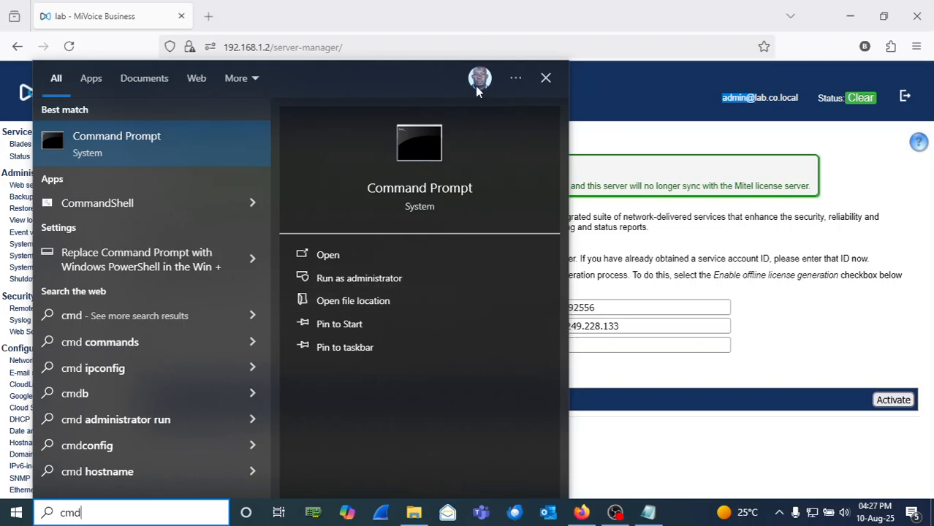
left_click(418, 148)
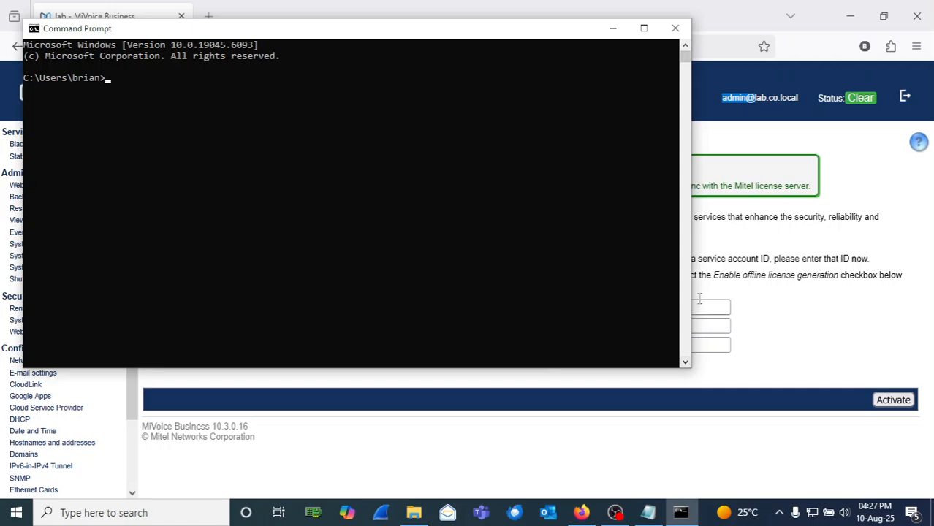
left_click_drag(690, 286, 540, 286)
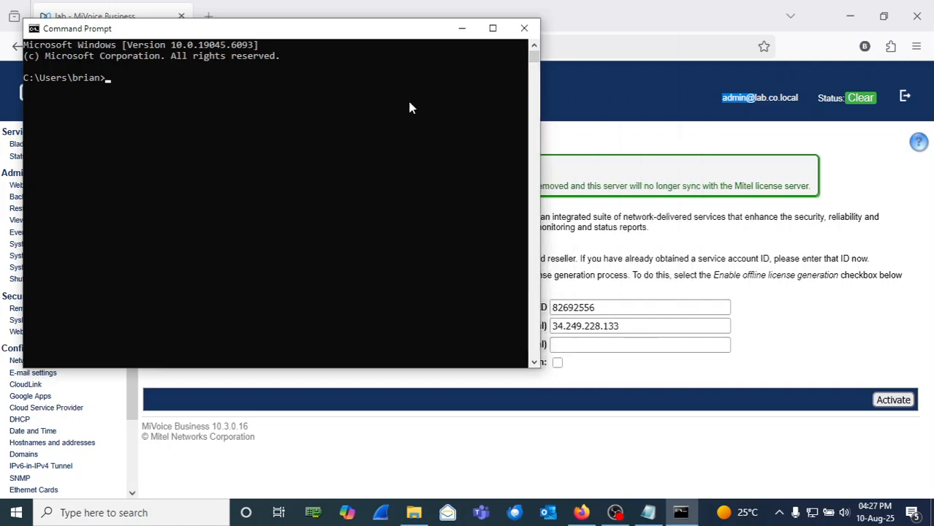
left_click_drag(388, 33, 516, 58)
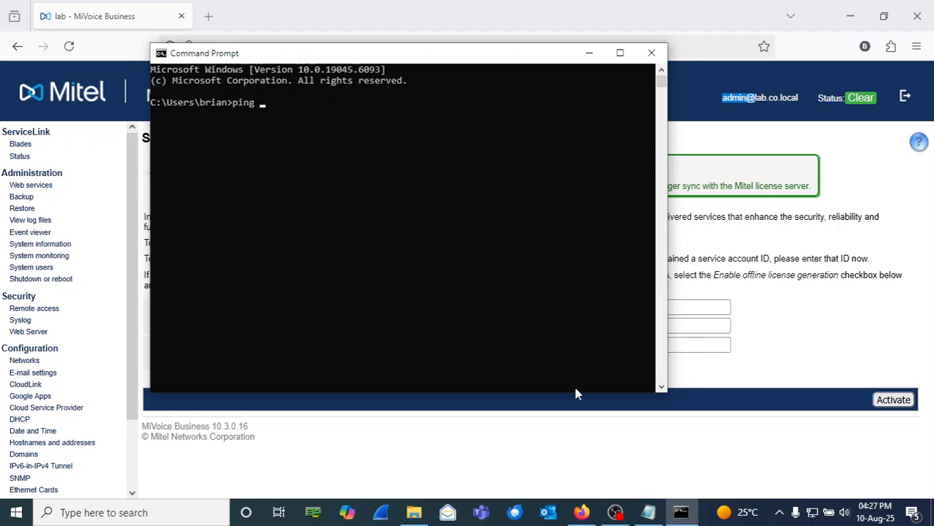
Step: Ping sync.sls.mitel.com from Command Prompt, using the host name copied from the Notepad list
left_click(648, 512)
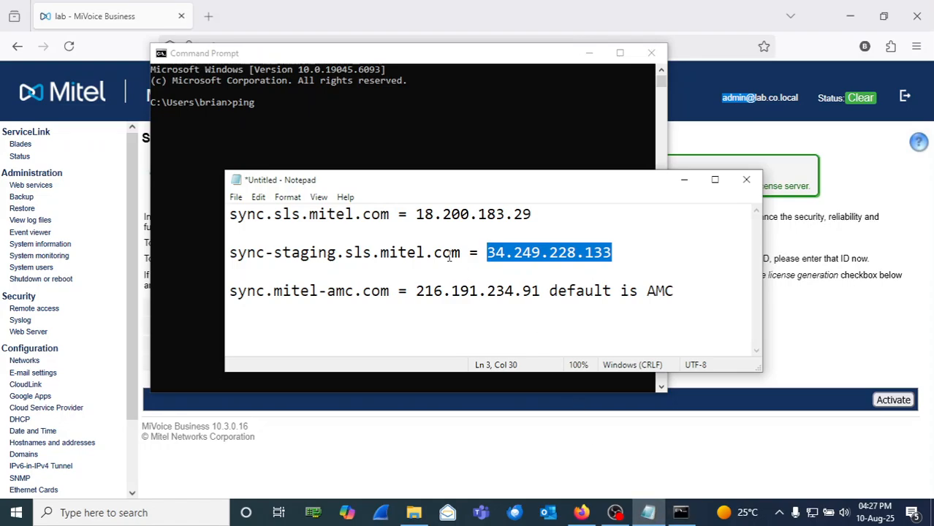
left_click_drag(390, 216, 229, 217)
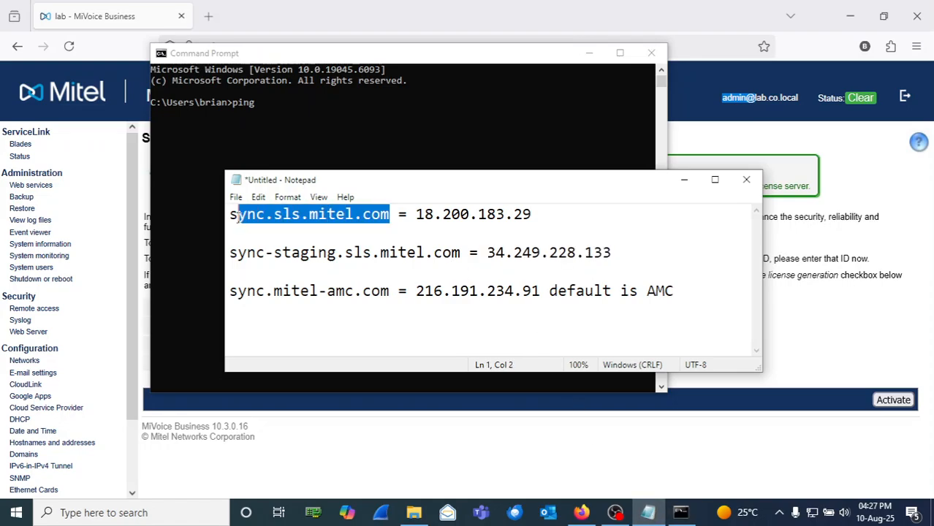
right_click(231, 218)
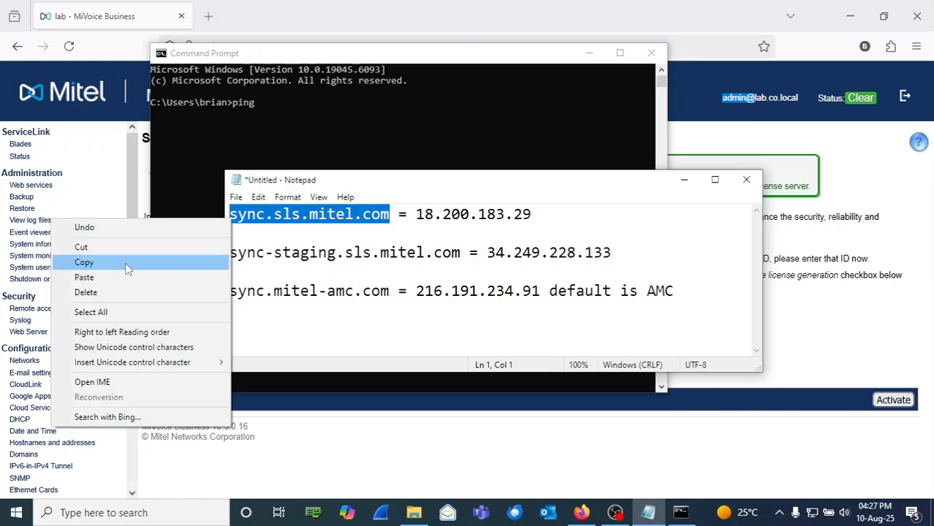
left_click(109, 262)
left_click(327, 140)
key("ctrl+v")
key("Return")
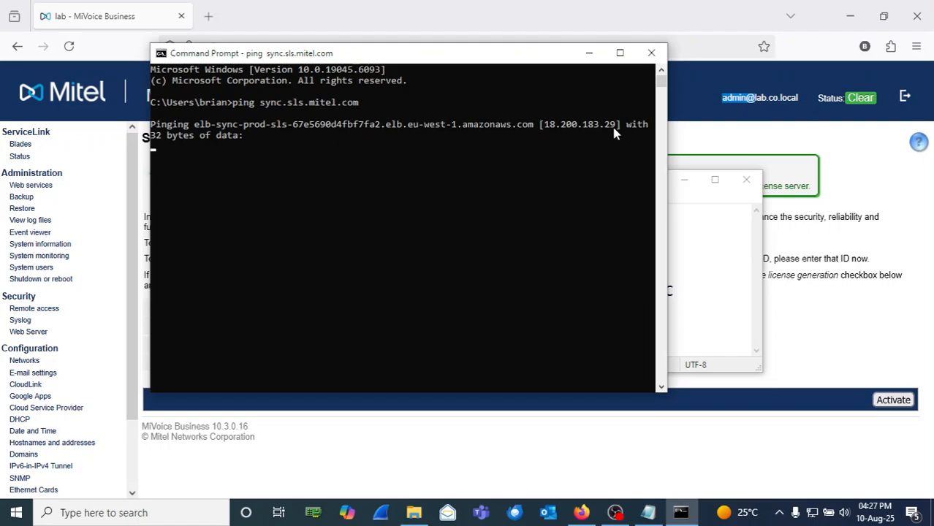
Step: Copy the IP address 18.200.183.29 from the ping output and replace the form's Mitel license server address with it
left_click_drag(620, 126, 543, 130)
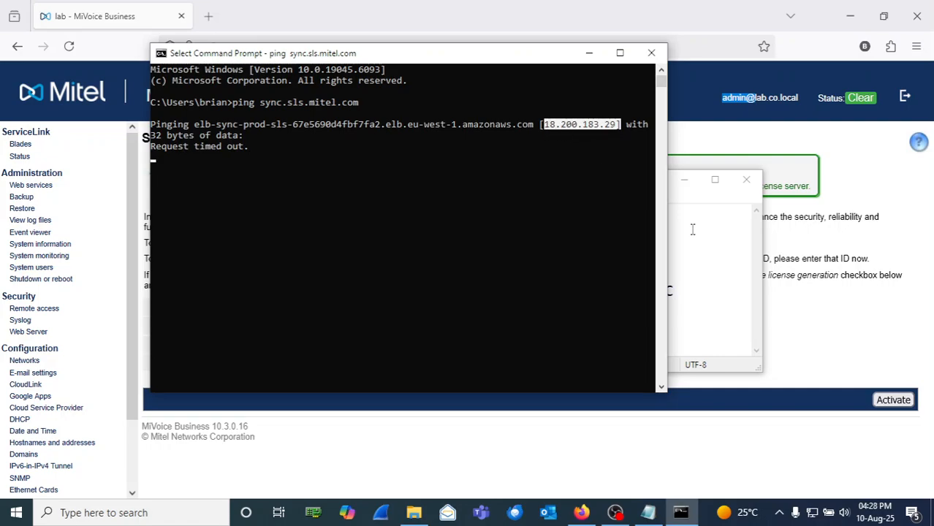
left_click(808, 323)
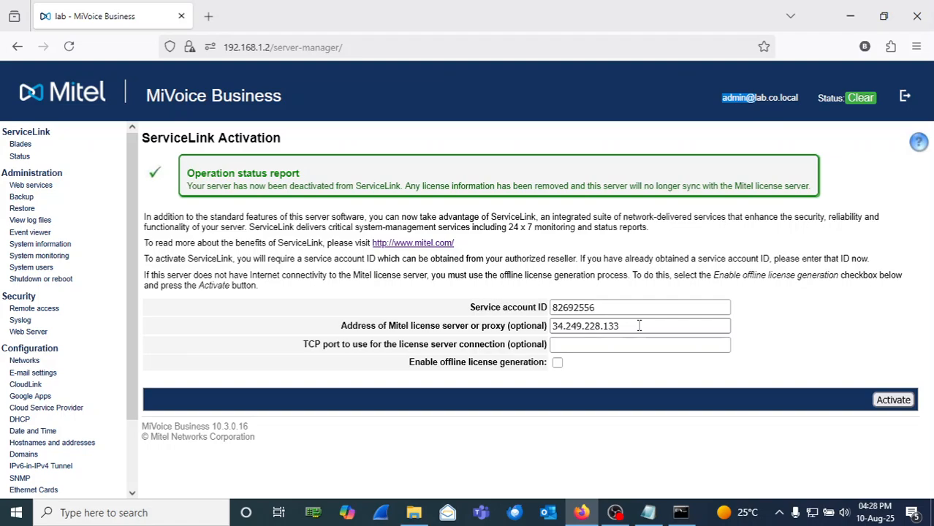
left_click(680, 513)
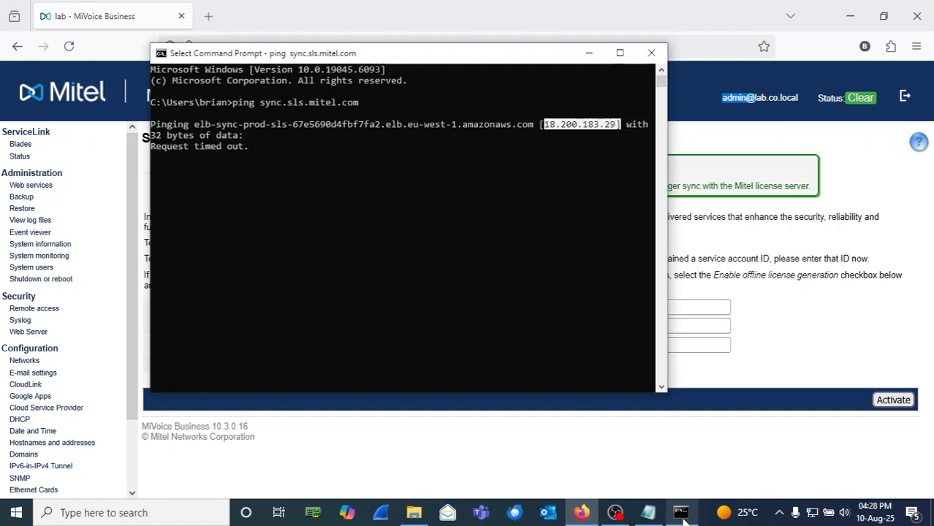
right_click(598, 200)
left_click(799, 316)
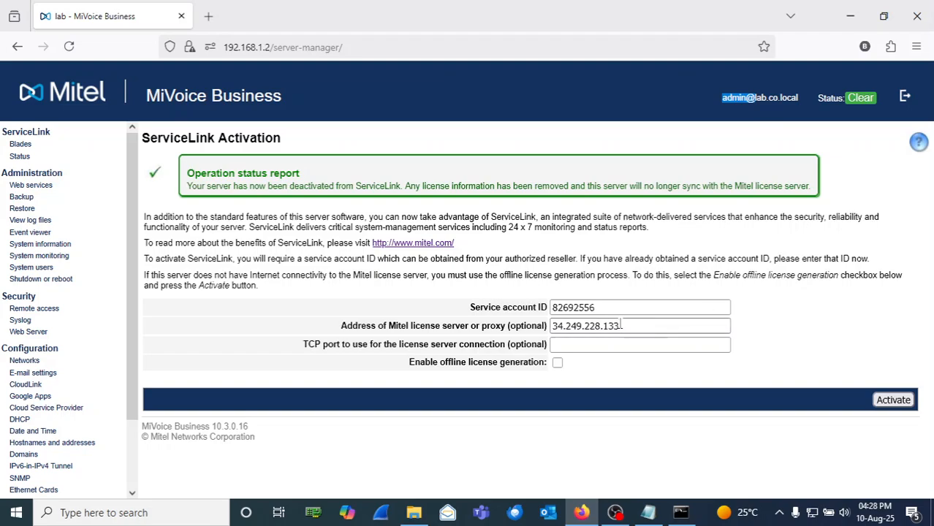
left_click_drag(625, 326, 457, 319)
key("ctrl+v")
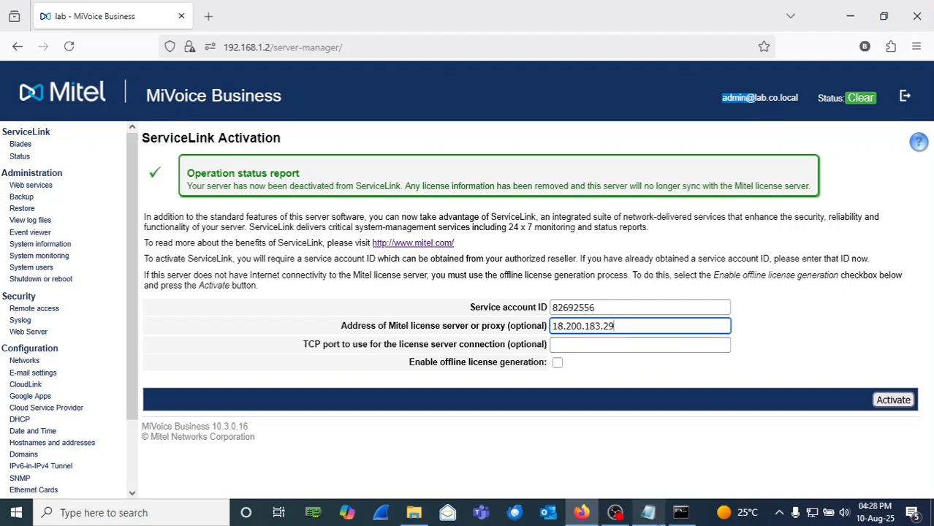
Step: Copy the host name sync-staging.sls.mitel.com from the Notepad list and ping it from Command Prompt
left_click(649, 512)
left_click_drag(460, 253, 230, 252)
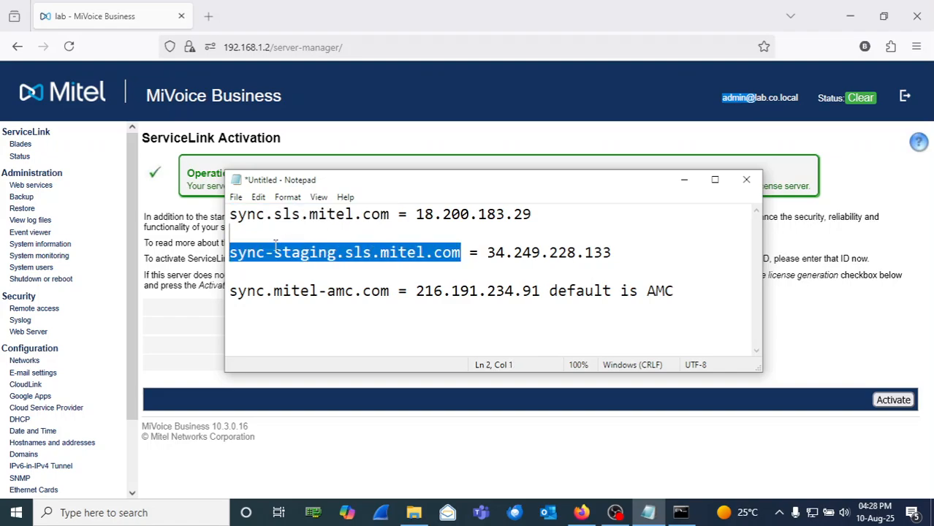
right_click(248, 253)
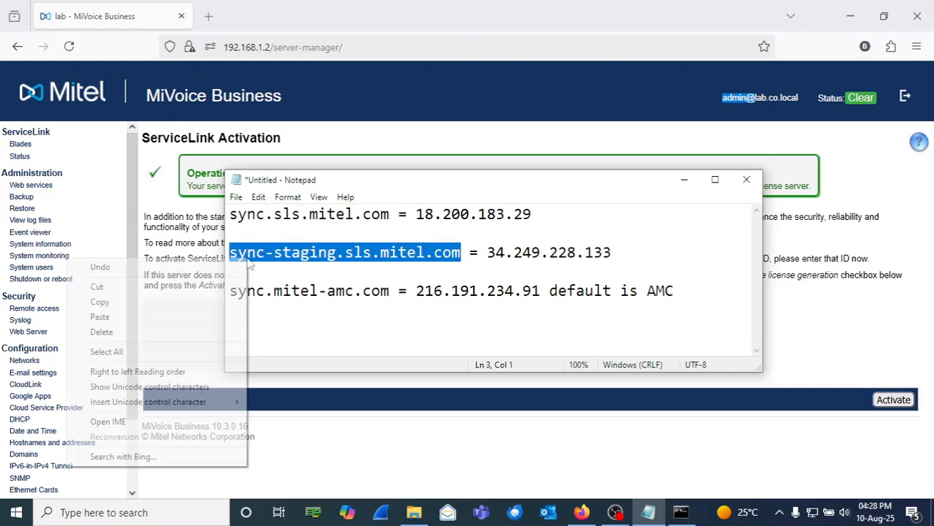
left_click(117, 305)
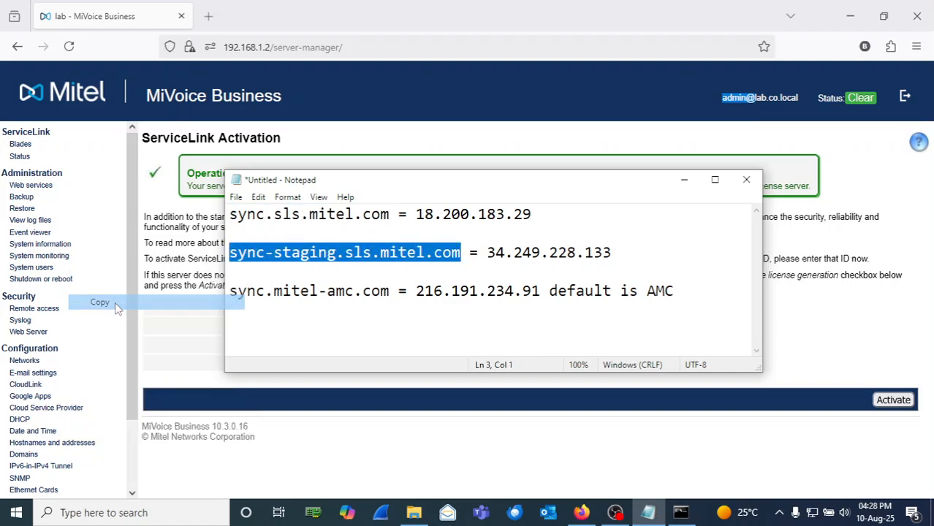
left_click(680, 512)
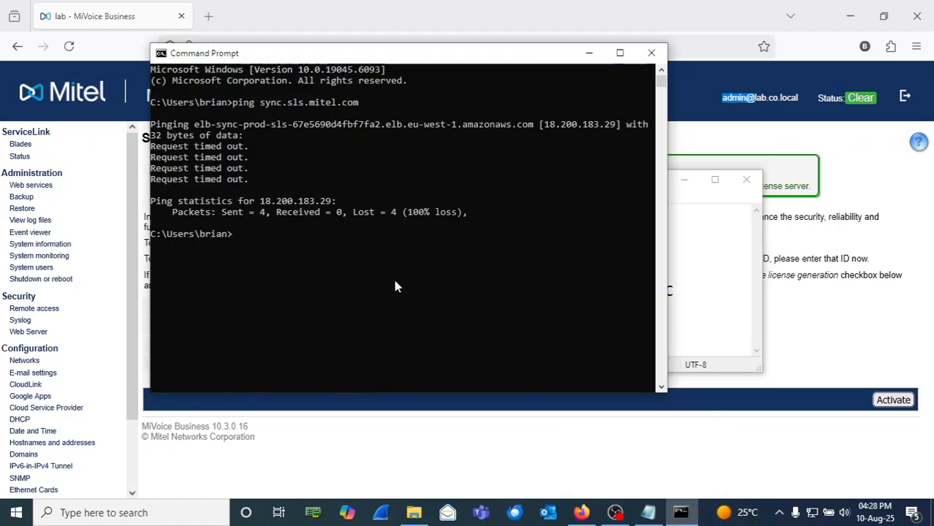
type("ping")
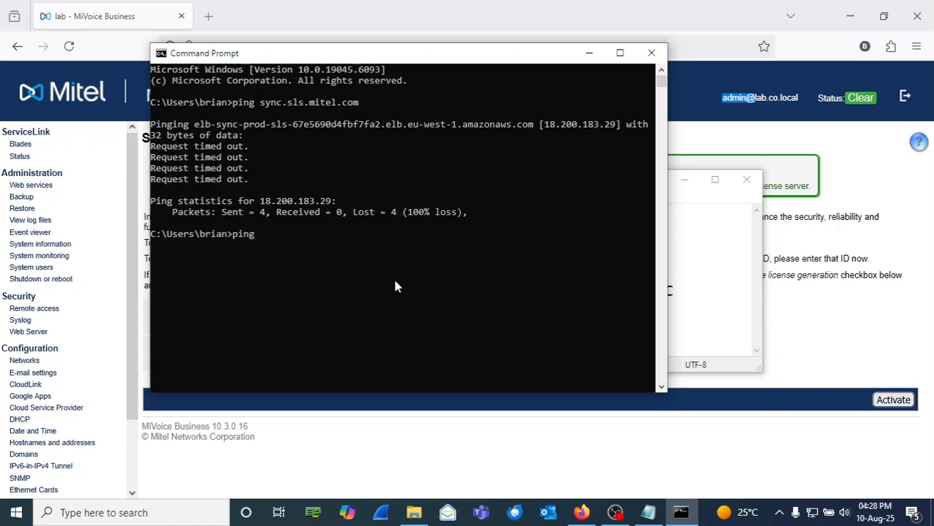
key("ctrl+v")
key("Return")
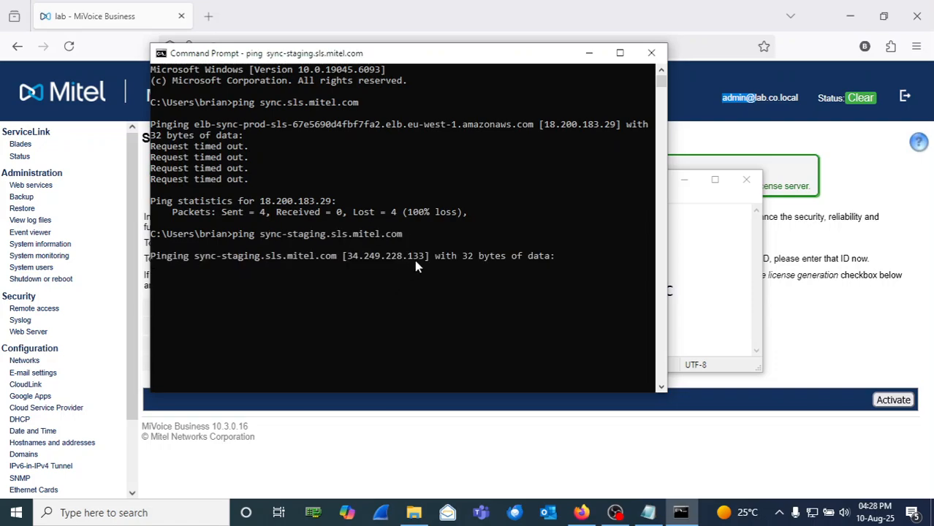
Step: Copy the IP address 34.249.228.133 from the ping output and set it as the form's Mitel license server address
left_click_drag(424, 263, 351, 262)
right_click(350, 262)
left_click(802, 318)
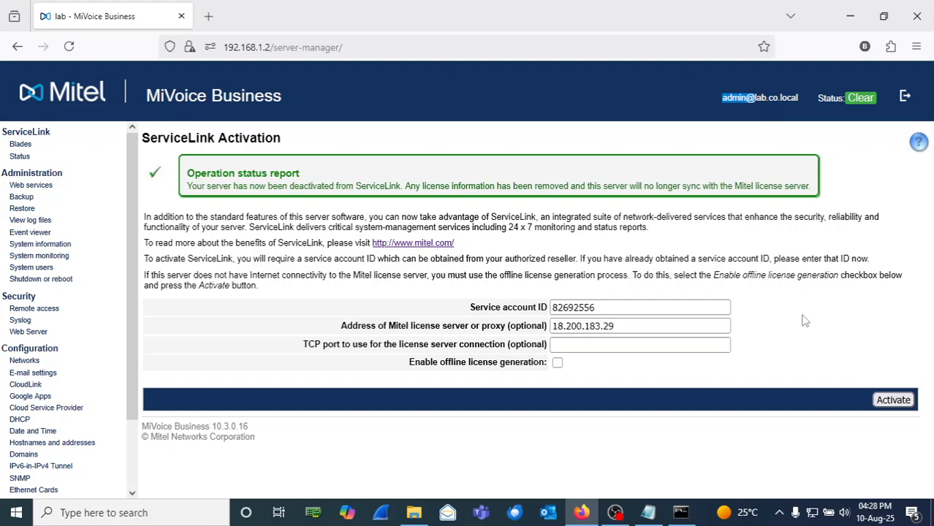
left_click(653, 325)
key("ctrl+a")
key("ctrl+v")
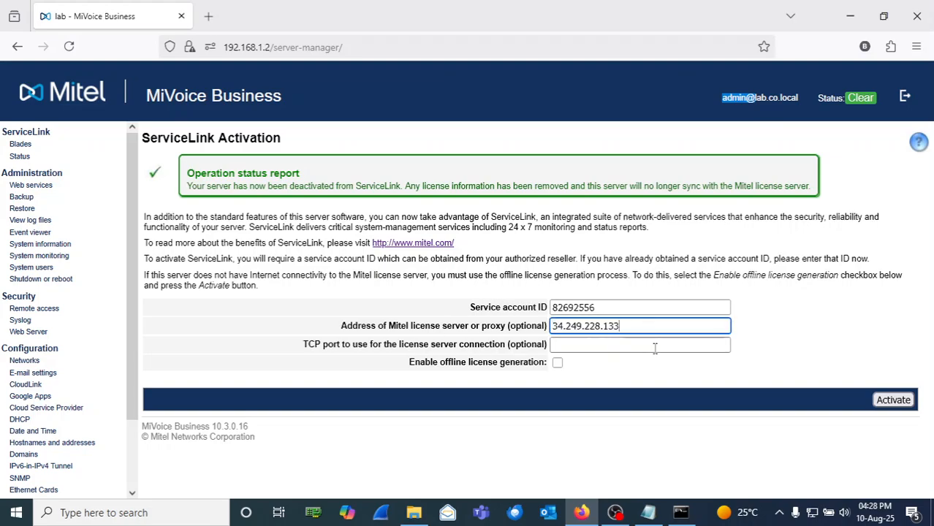
left_click(783, 371)
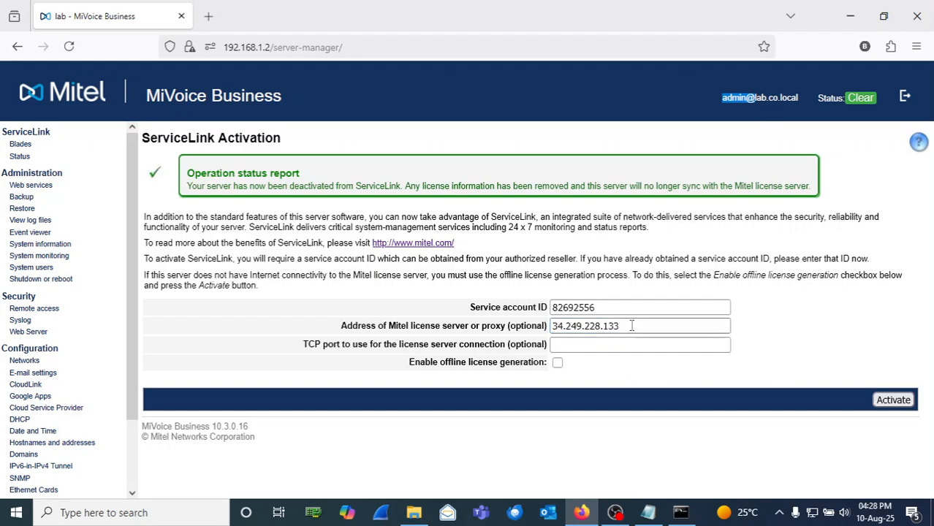